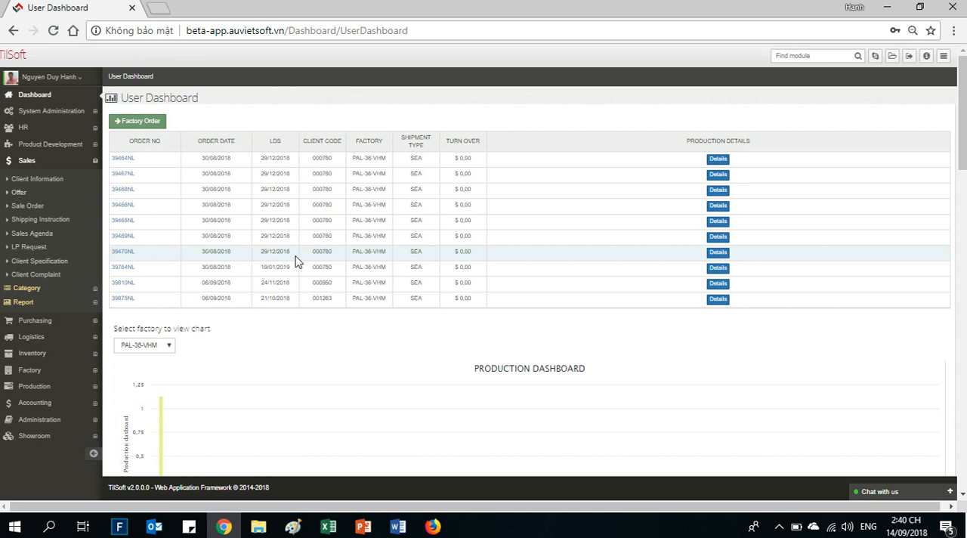
- Check the page address and the My Profile shortcut in the user menu
click(355, 30)
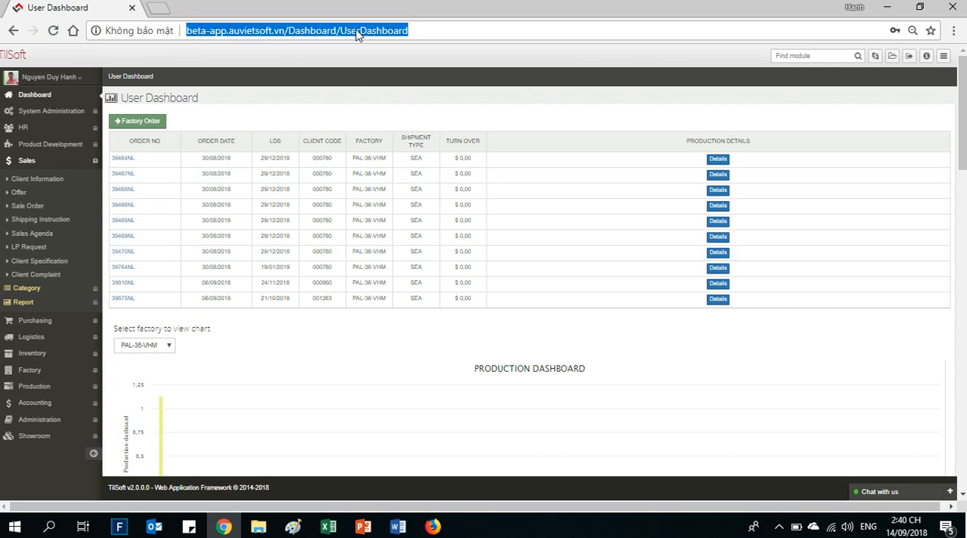
click(412, 31)
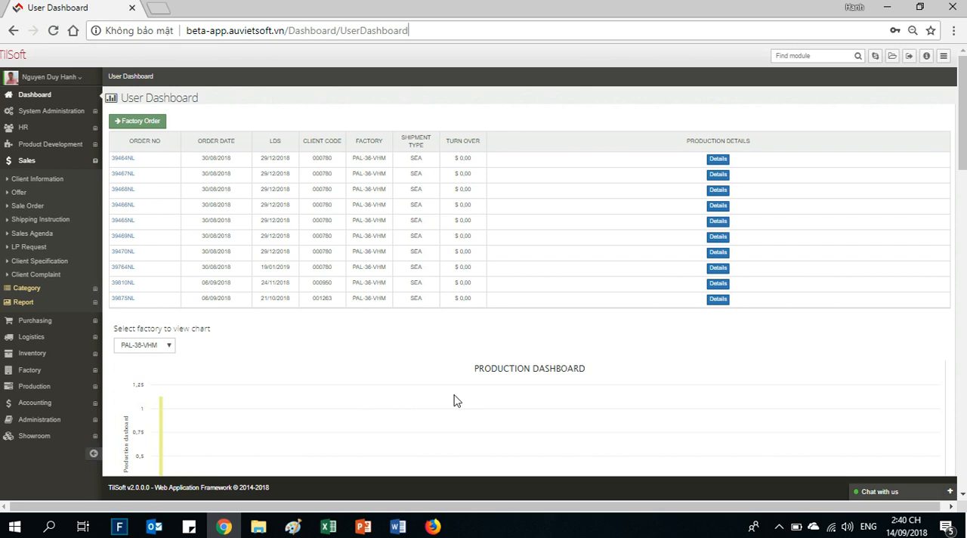
click(52, 84)
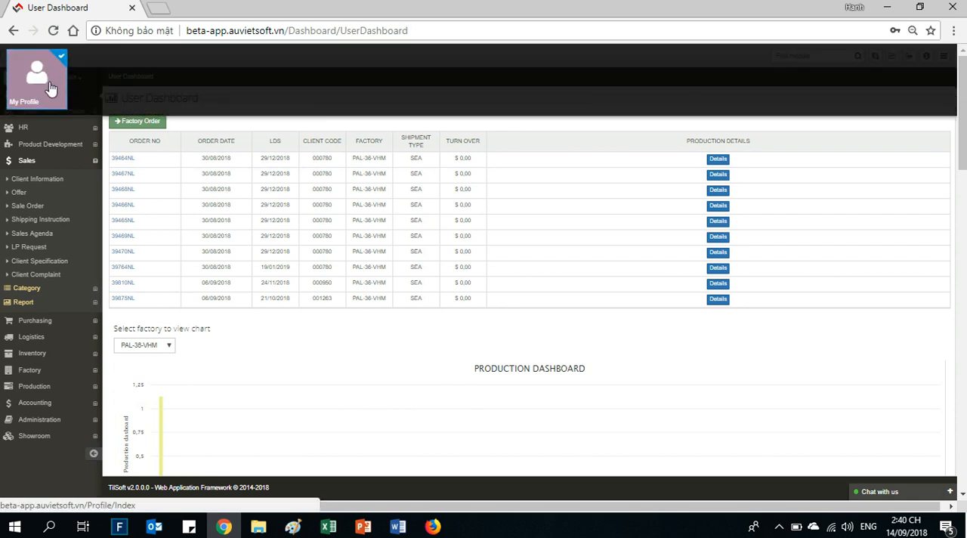
click(402, 357)
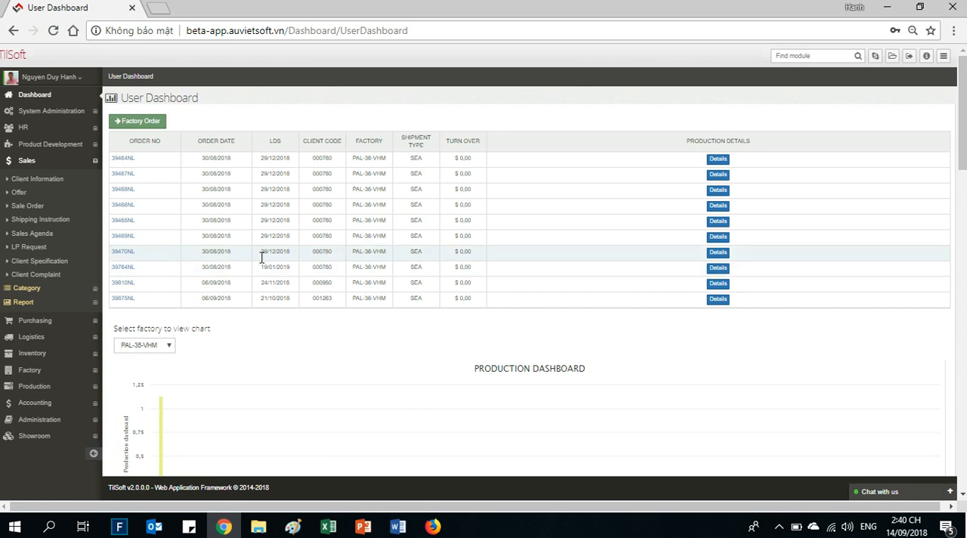
- View the fifth factory order in the dashboard's order list and return to the User Dashboard
click(125, 226)
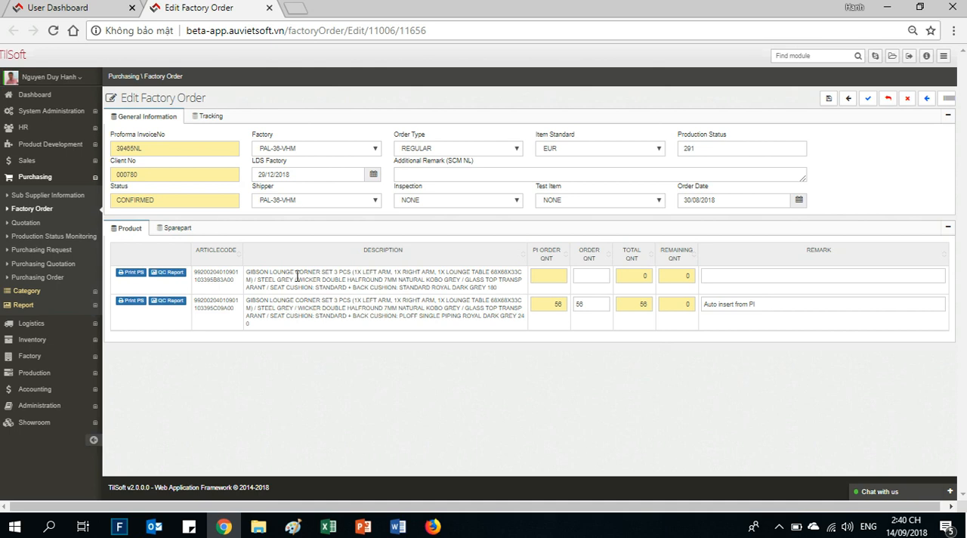
click(110, 11)
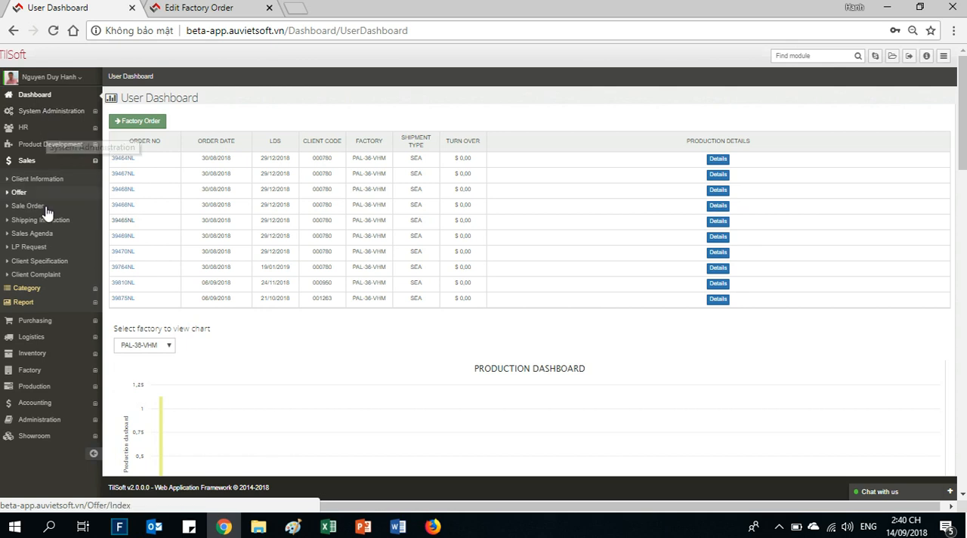
- Collapse the Sales module group and examine the dashboard's production and finance charts
click(43, 162)
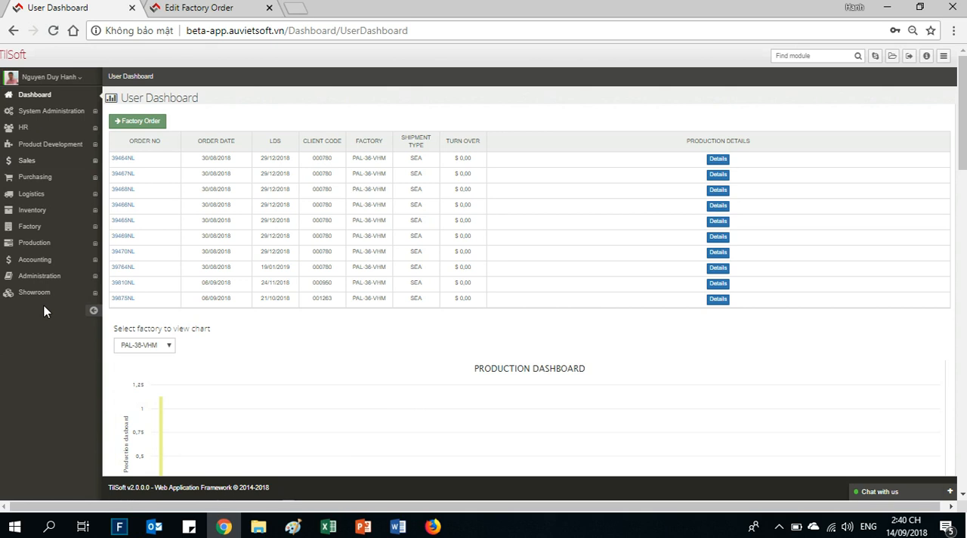
scroll(62, 381, down, 1)
scroll(62, 380, down, 4)
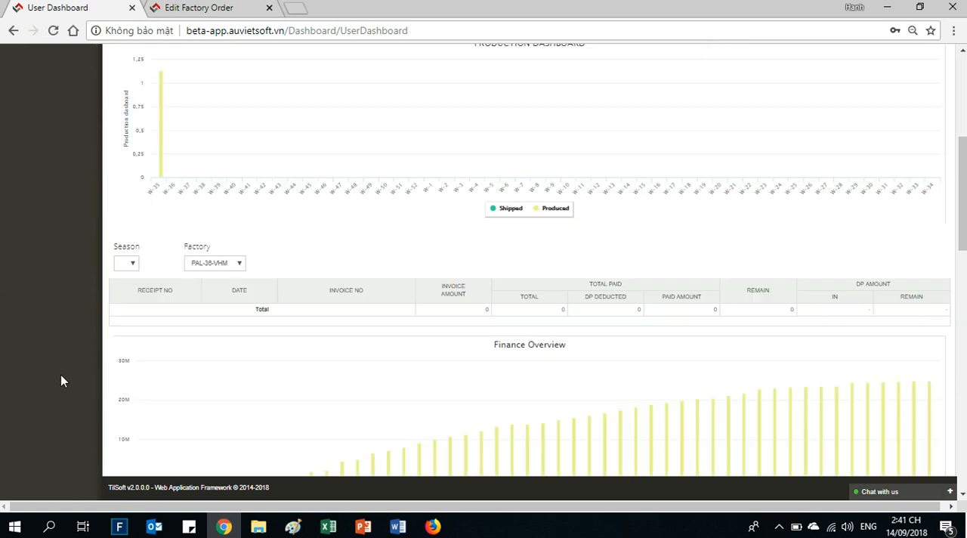
scroll(62, 381, up, 5)
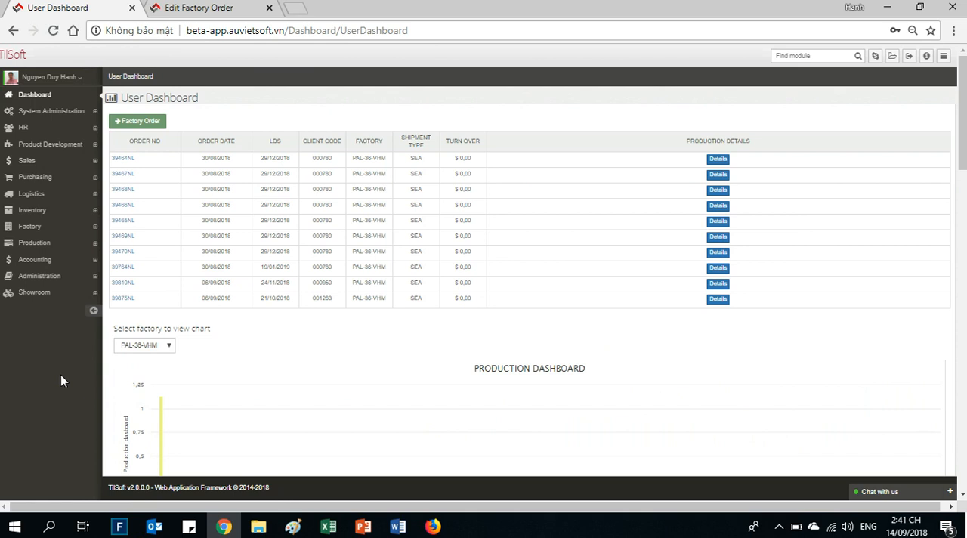
- Review the modules under System Administration, HR and Product Development, including the latter's Category and Report entries
click(35, 112)
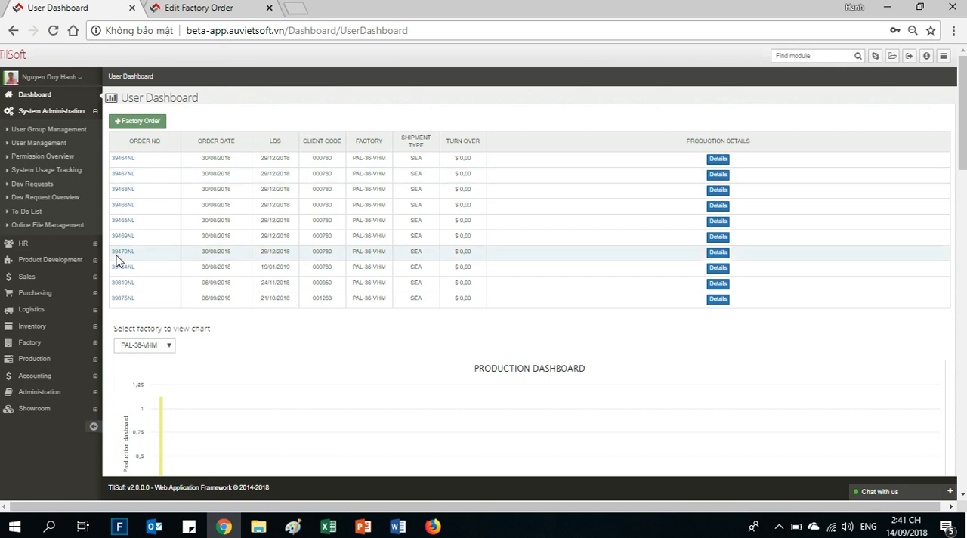
click(38, 244)
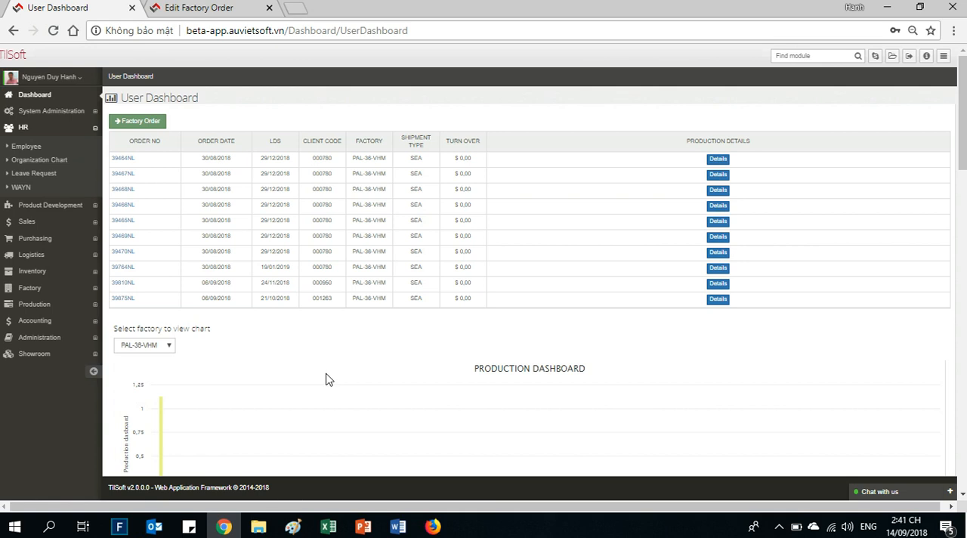
click(70, 207)
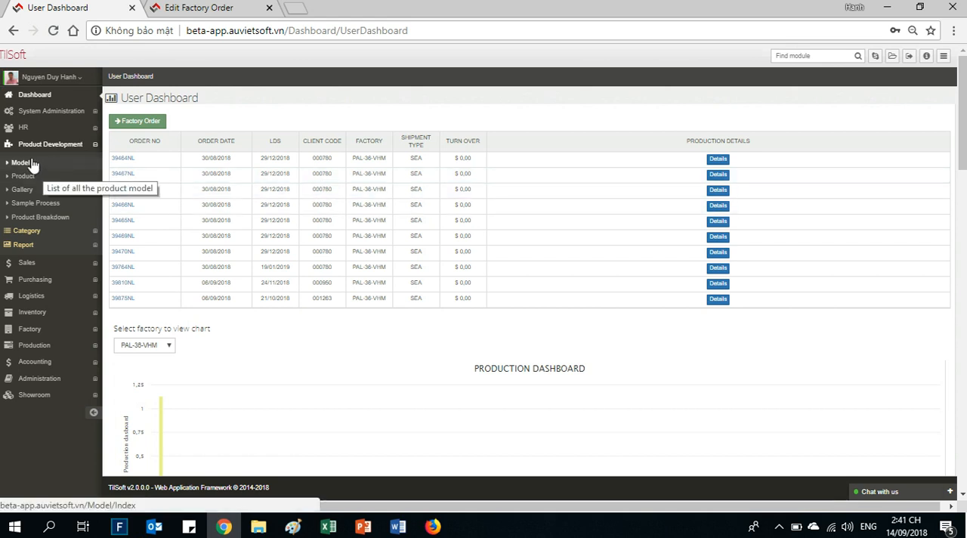
click(38, 234)
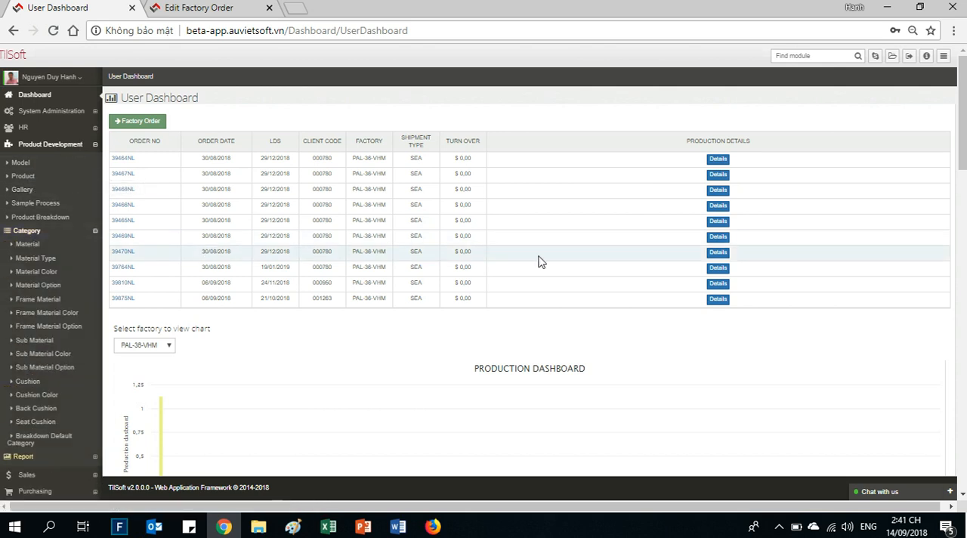
click(24, 458)
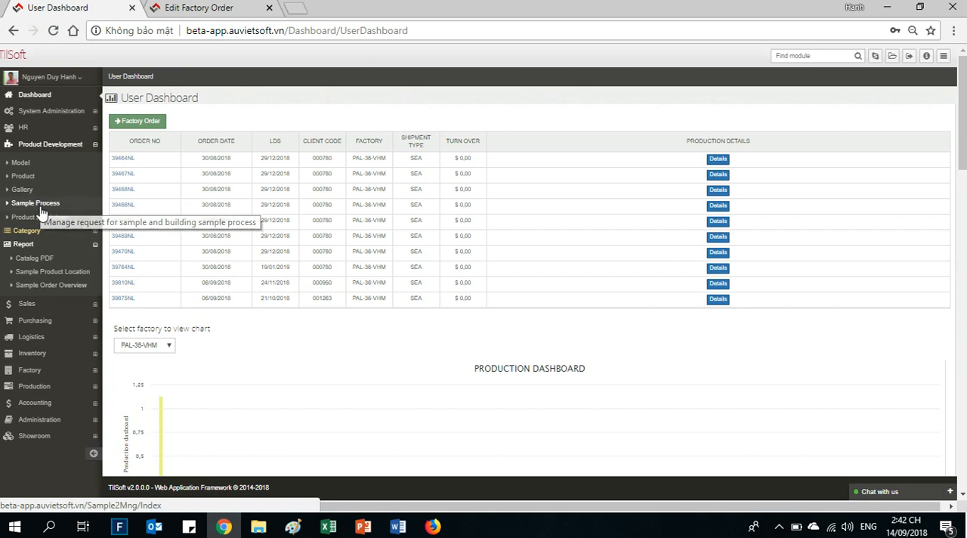
- Review the modules listed under Sales, Purchasing, Logistics, Inventory and Factory
click(15, 303)
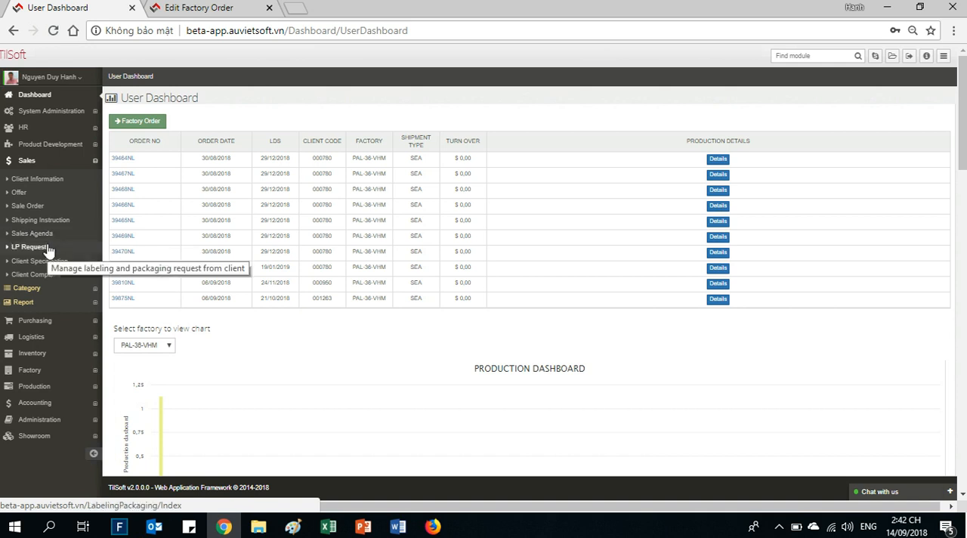
click(38, 321)
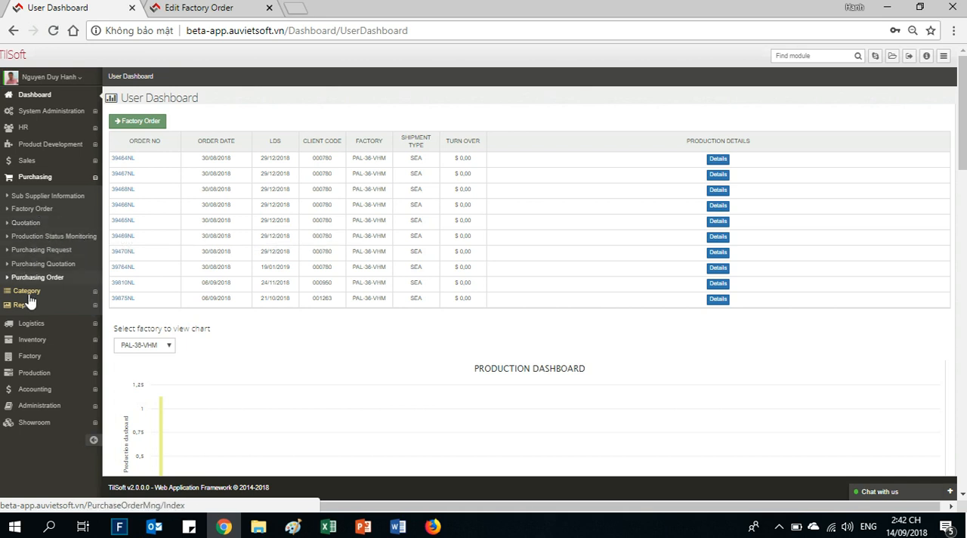
click(31, 322)
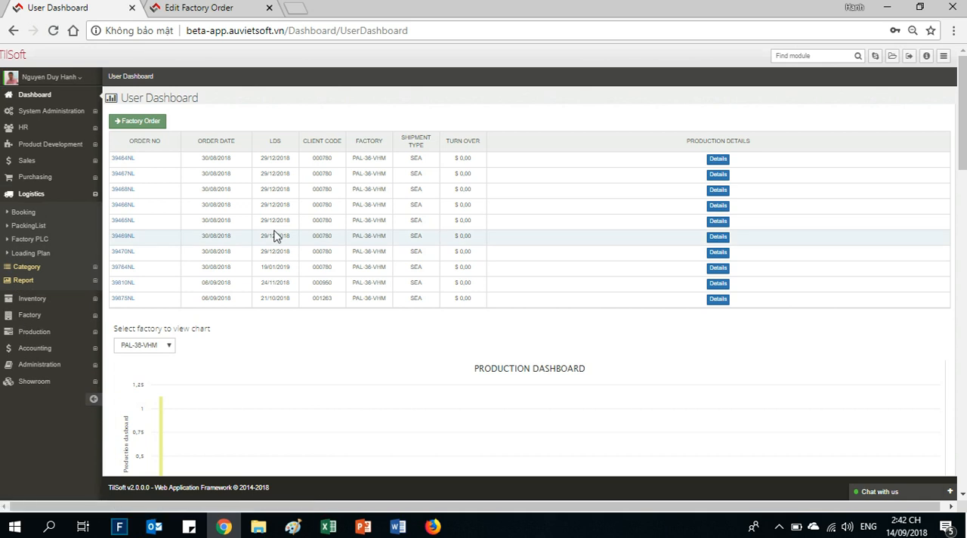
click(51, 302)
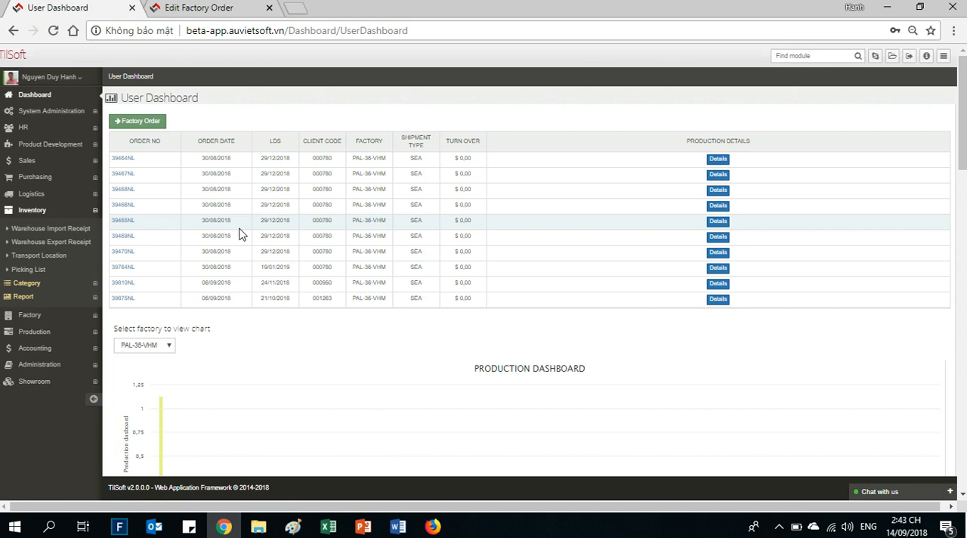
click(52, 319)
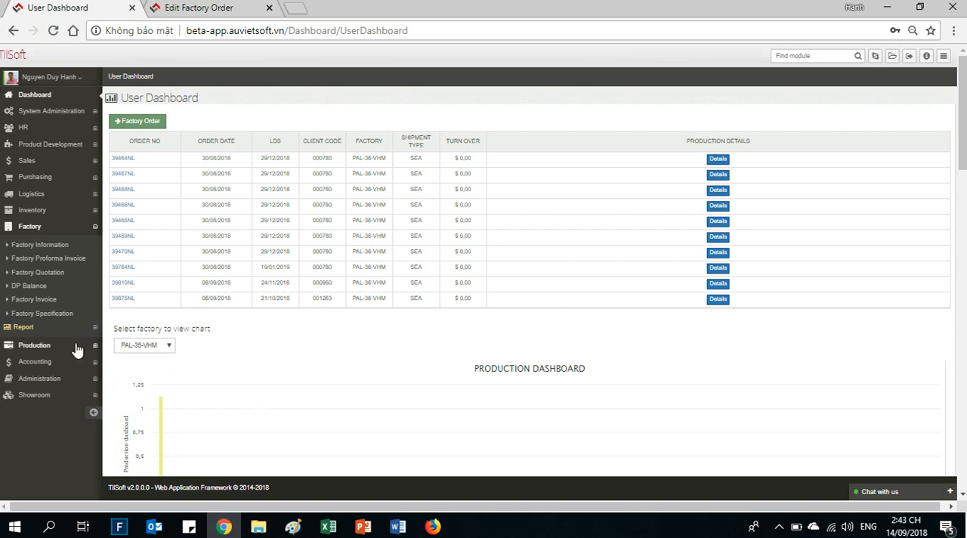
- Review the modules listed under Production and Accounting, including the Accounting reports
click(35, 346)
click(35, 243)
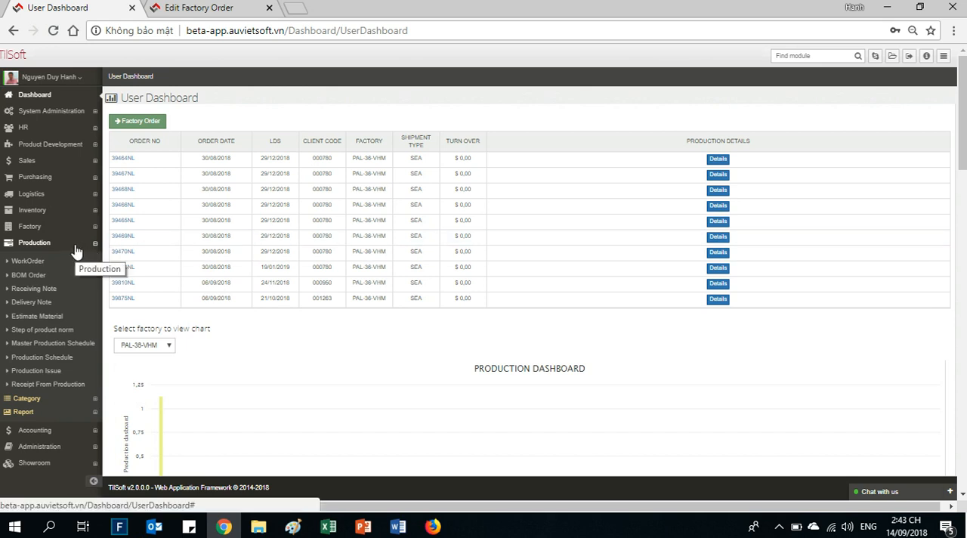
click(44, 430)
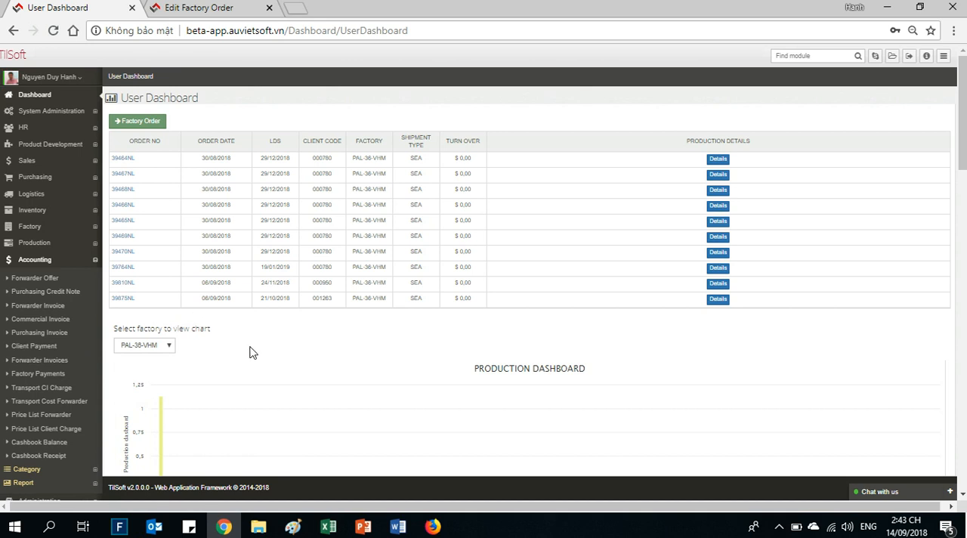
scroll(253, 352, down, 2)
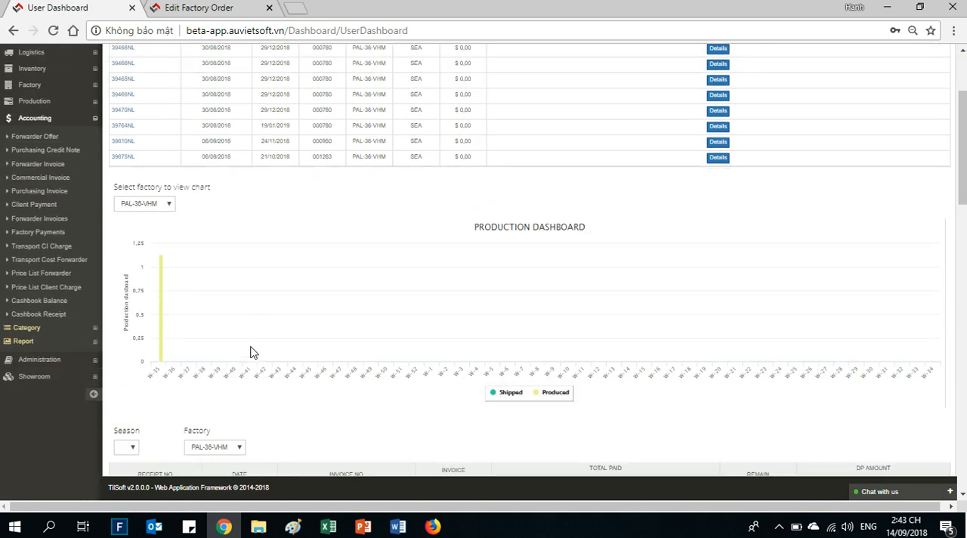
click(43, 344)
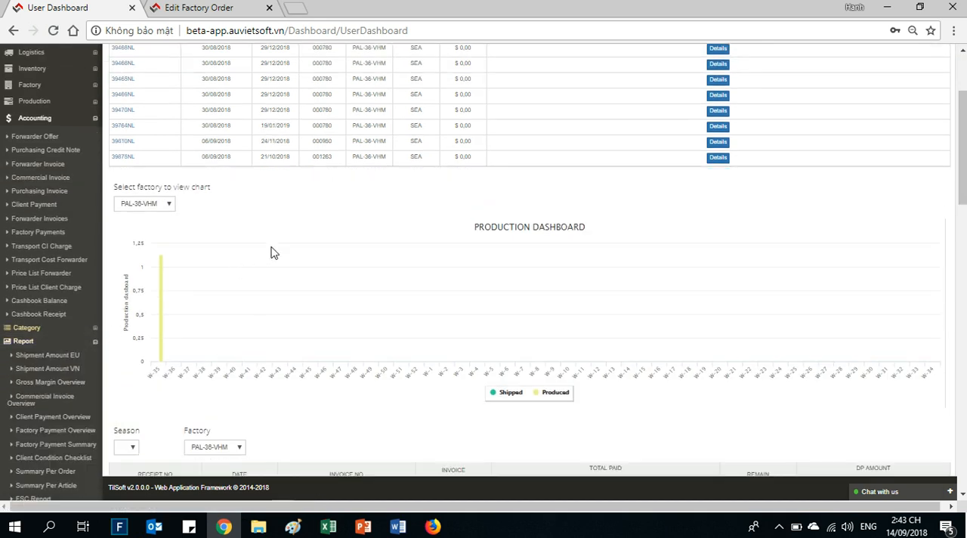
mouse_move(181, 270)
click(49, 344)
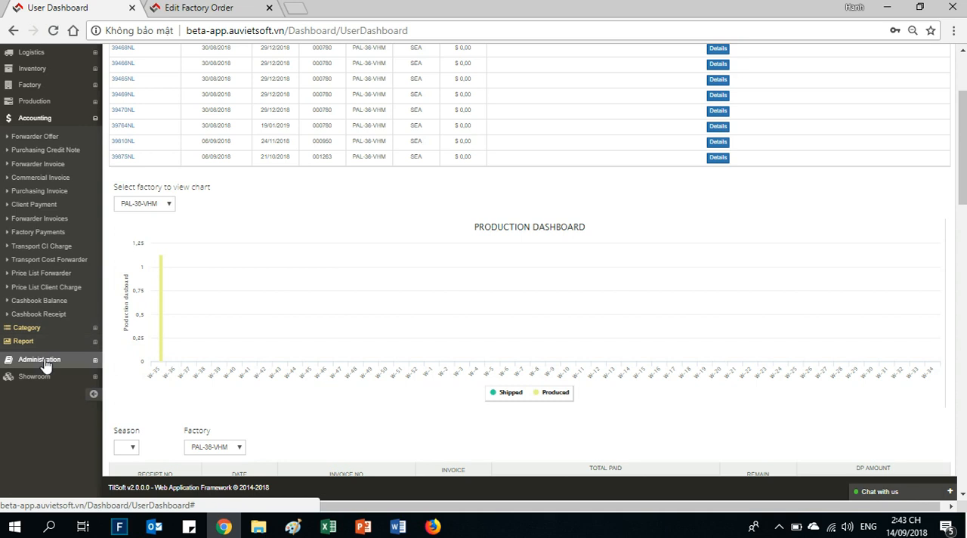
- Review the modules under Administration and Showroom, and leave all module groups collapsed
click(48, 360)
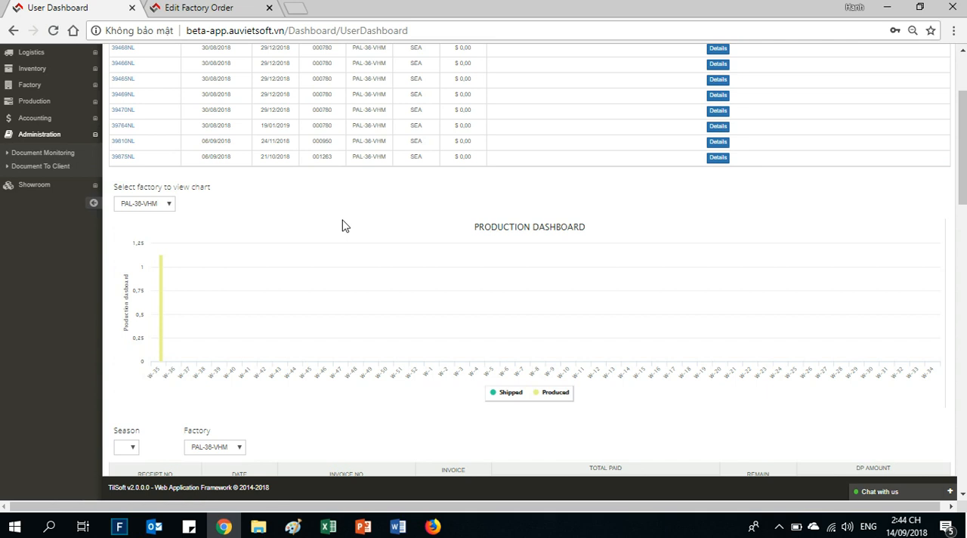
click(34, 183)
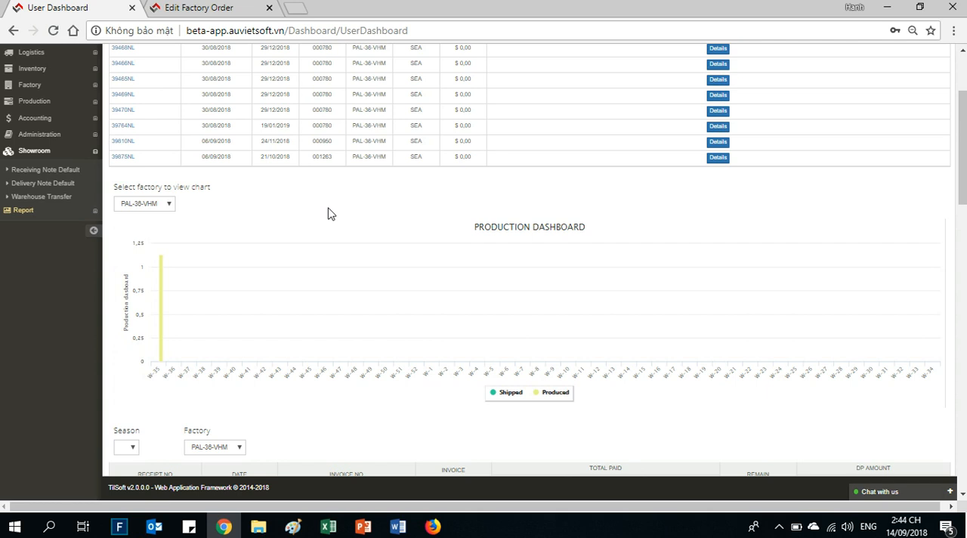
scroll(302, 227, up, 2)
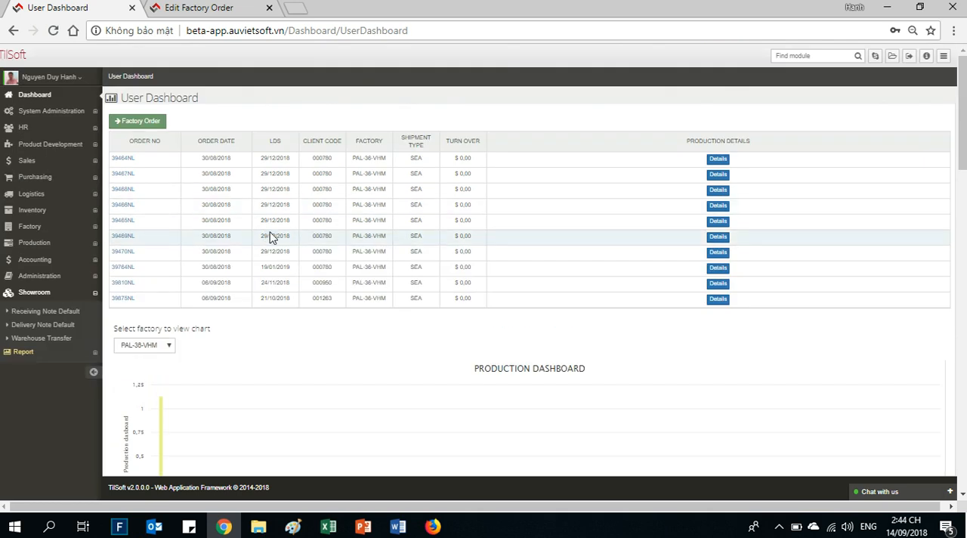
click(37, 293)
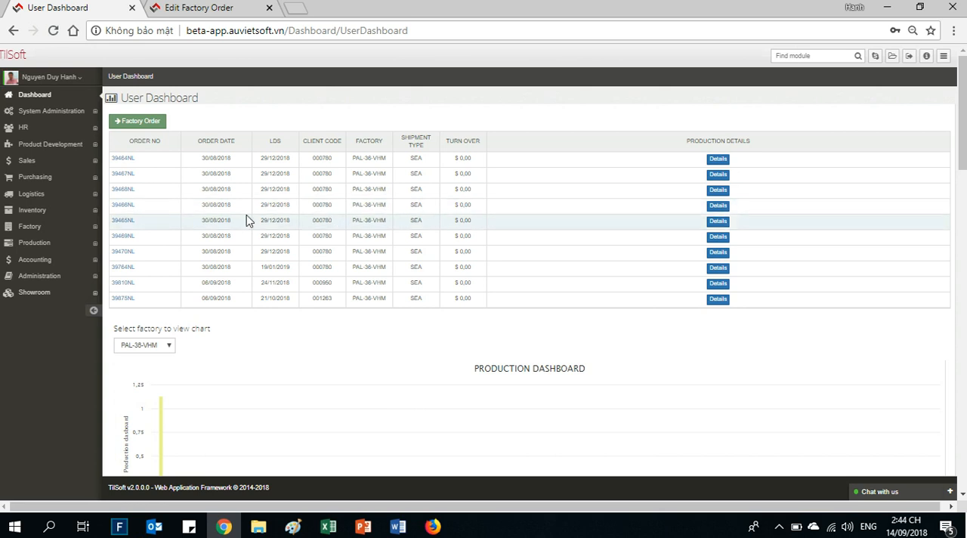
- Open the Product Development model list and filter it by code FA03
click(70, 144)
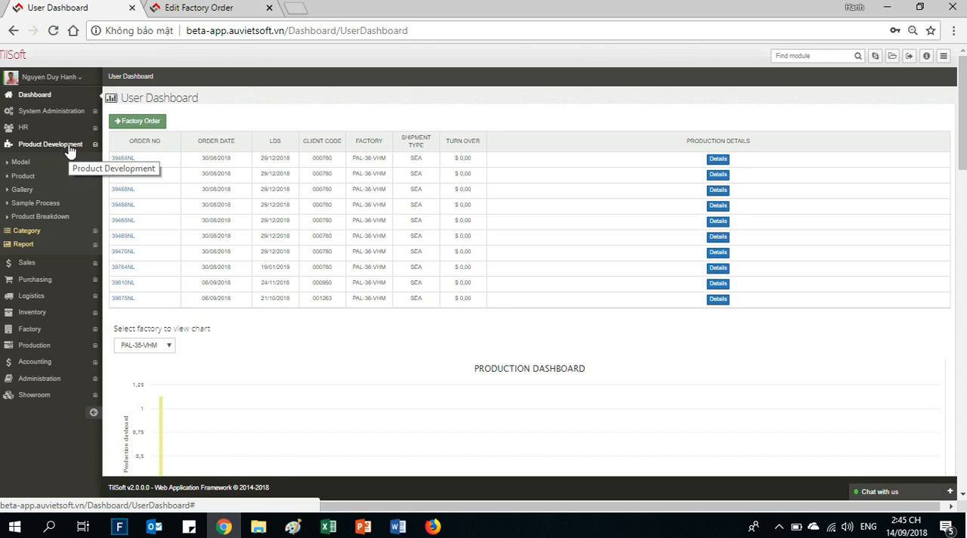
click(26, 161)
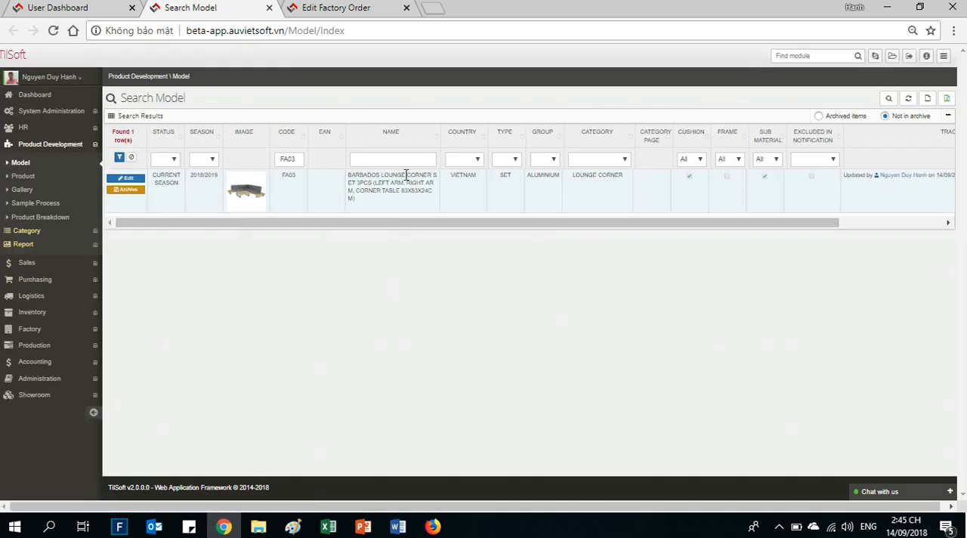
double_click(298, 159)
key(BackSpace)
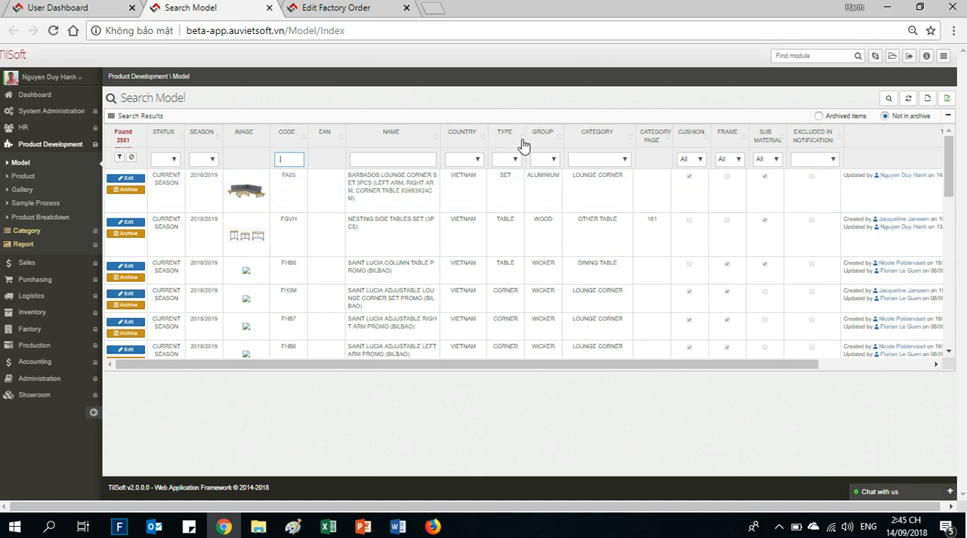
text(F)
text(AH)
key(BackSpace)
text(03)
key(Return)
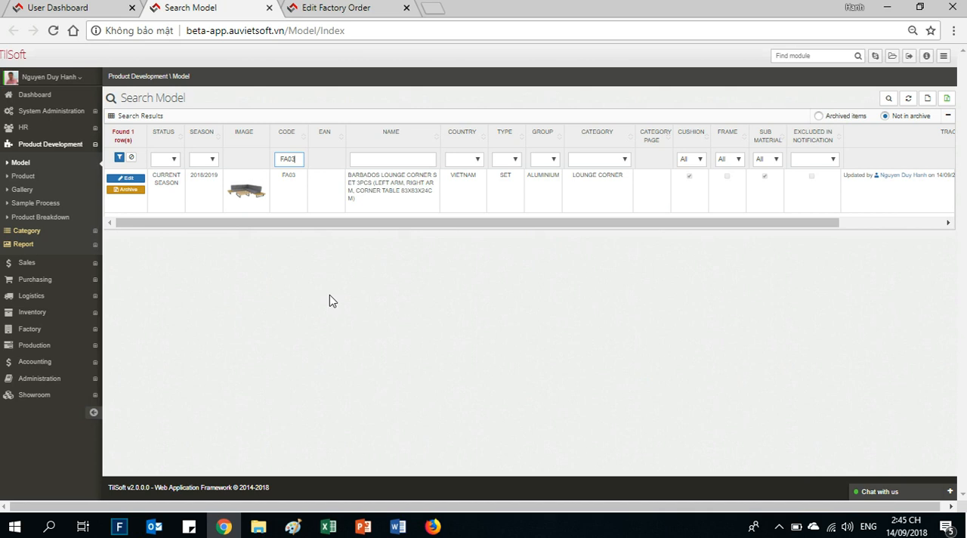
- Open model FA03 for editing and view the available Type options, keeping SET
click(124, 180)
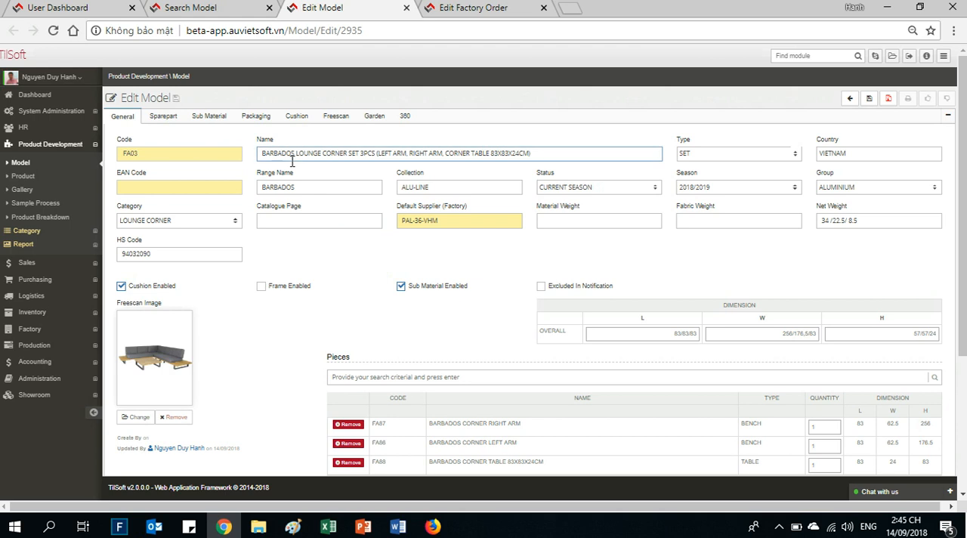
click(763, 160)
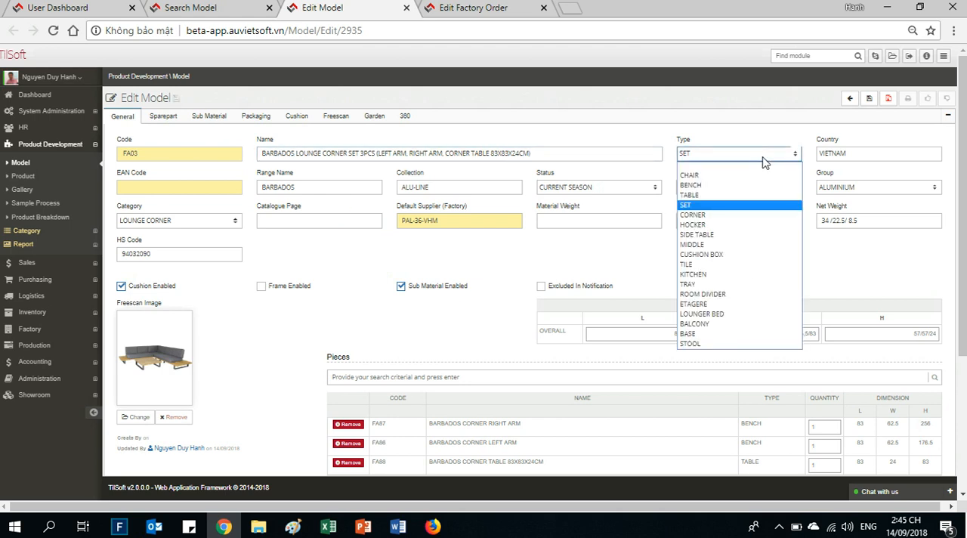
click(763, 159)
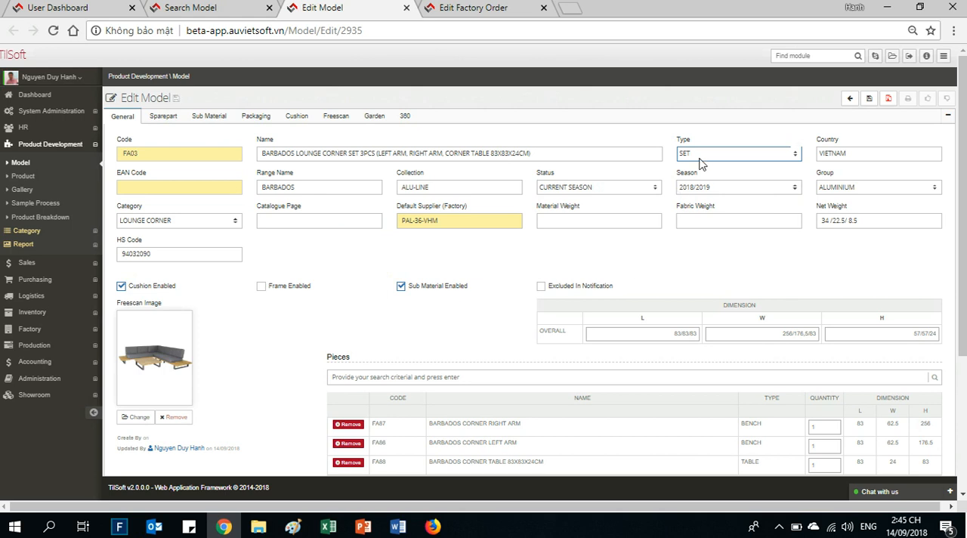
- View the available Season and Group options of model FA03, keeping 2018/2019 and ALUMINIUM
click(717, 189)
click(718, 188)
click(856, 189)
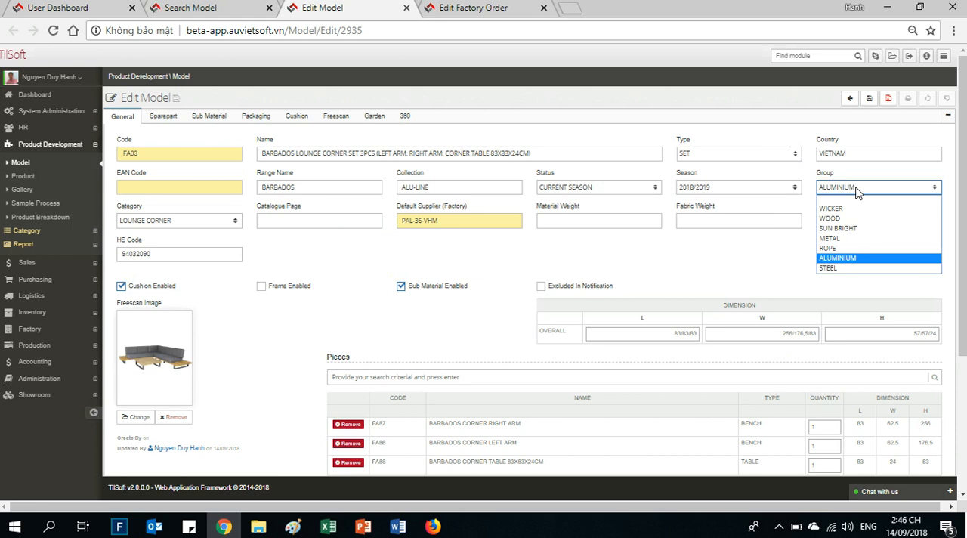
click(856, 191)
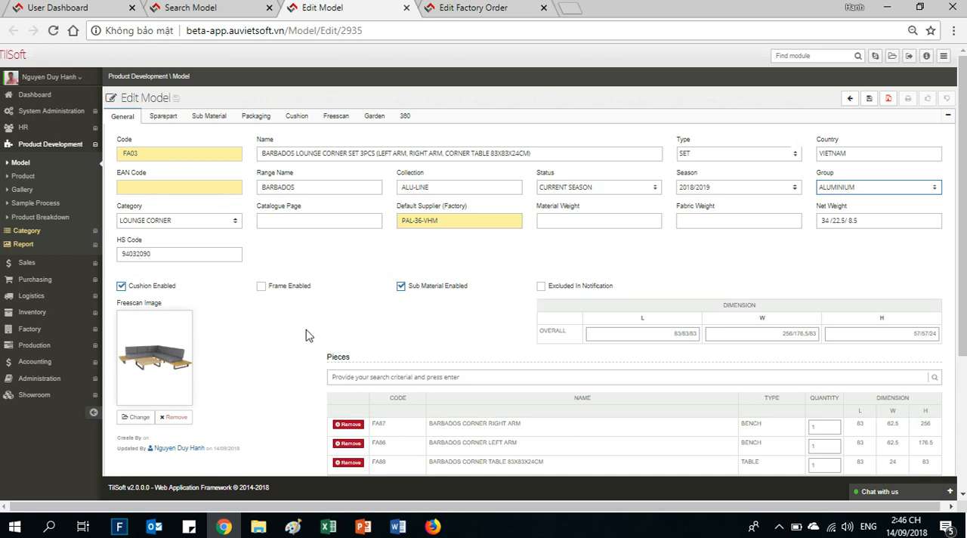
- Examine the Pieces table of the set, covering the corner right arm, corner left arm and corner table
scroll(306, 336, down, 1)
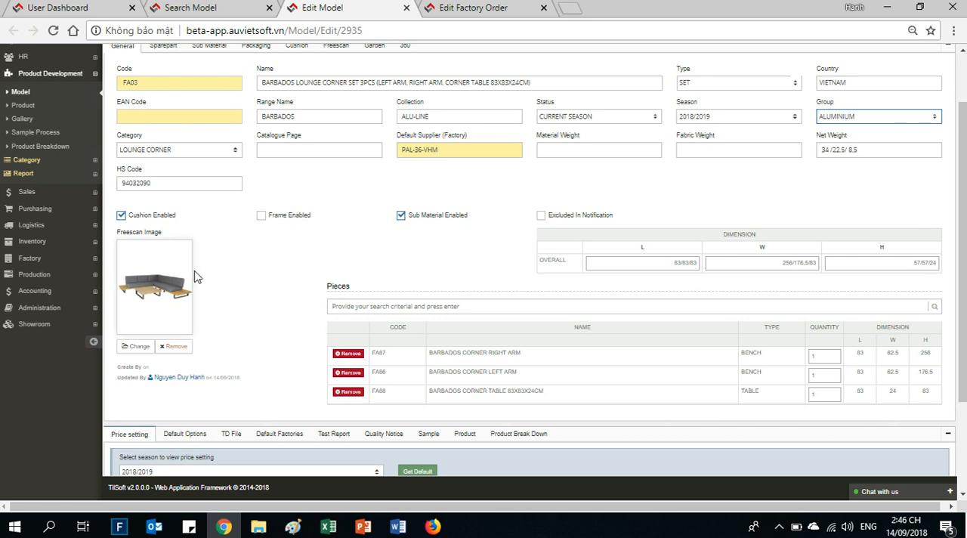
click(521, 351)
triple_click(512, 372)
double_click(537, 397)
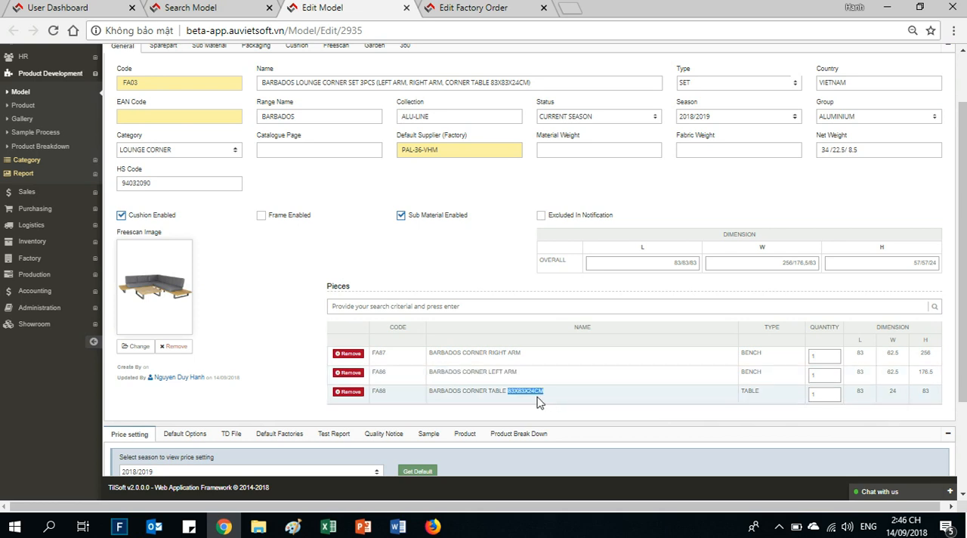
scroll(503, 313, up, 2)
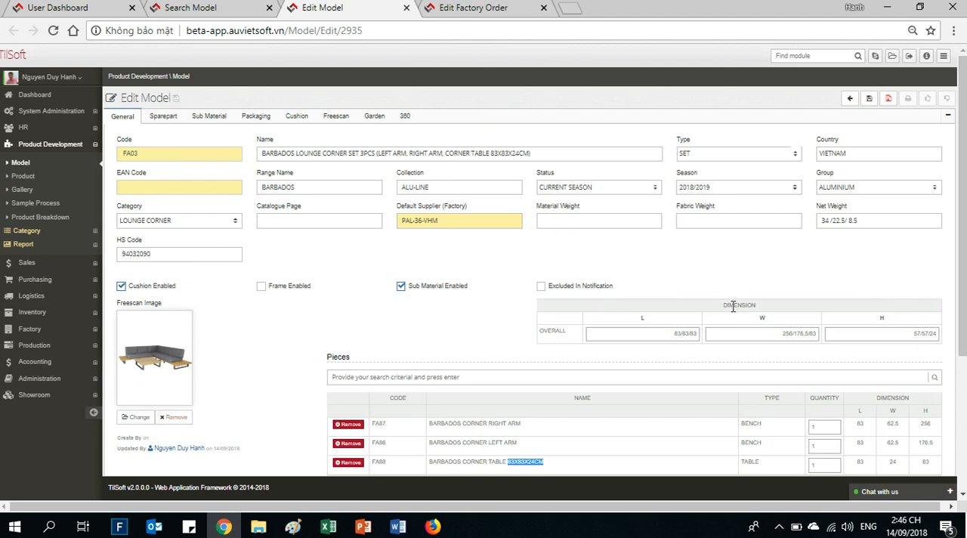
- Review the model's spare parts, sub materials and packaging details, keeping STANDARD WITH CARTON BOX as the packaging method
click(163, 115)
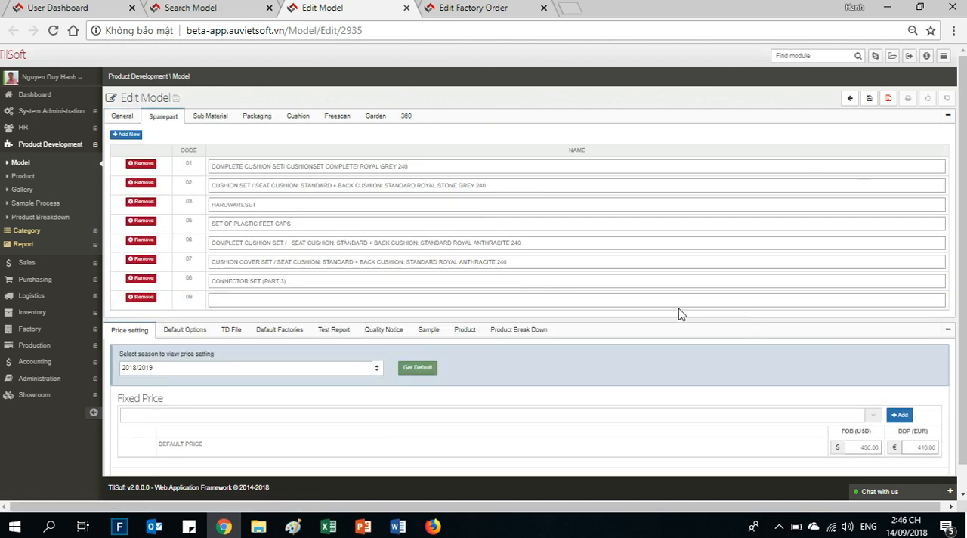
click(202, 124)
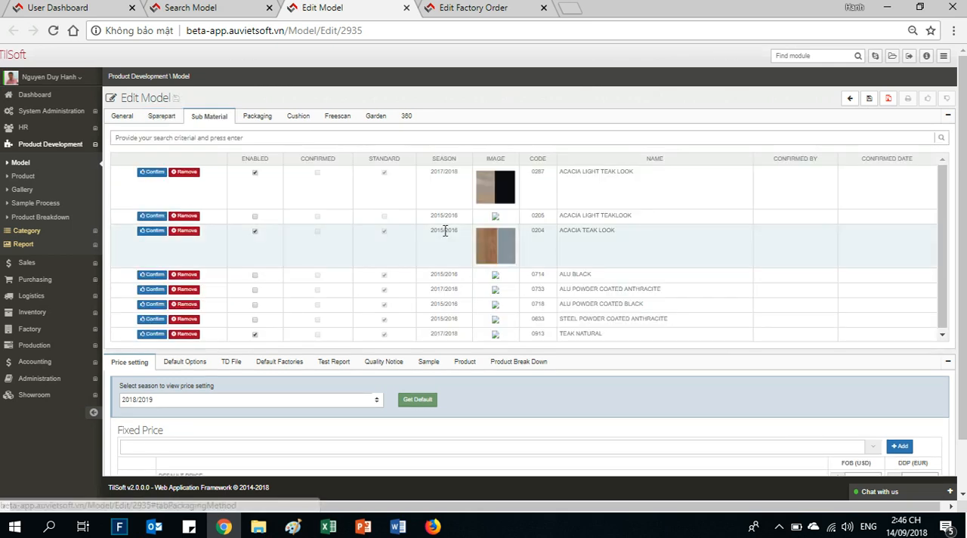
click(257, 118)
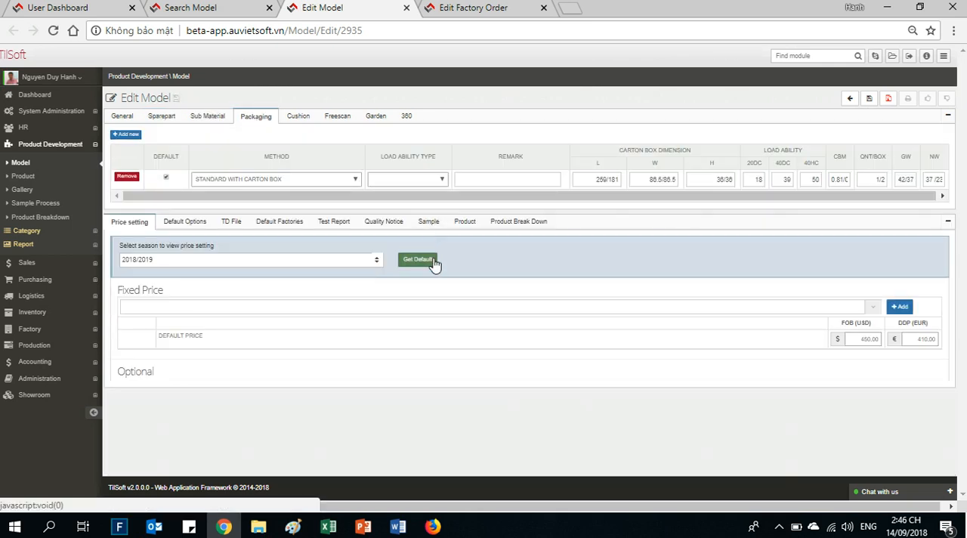
click(291, 182)
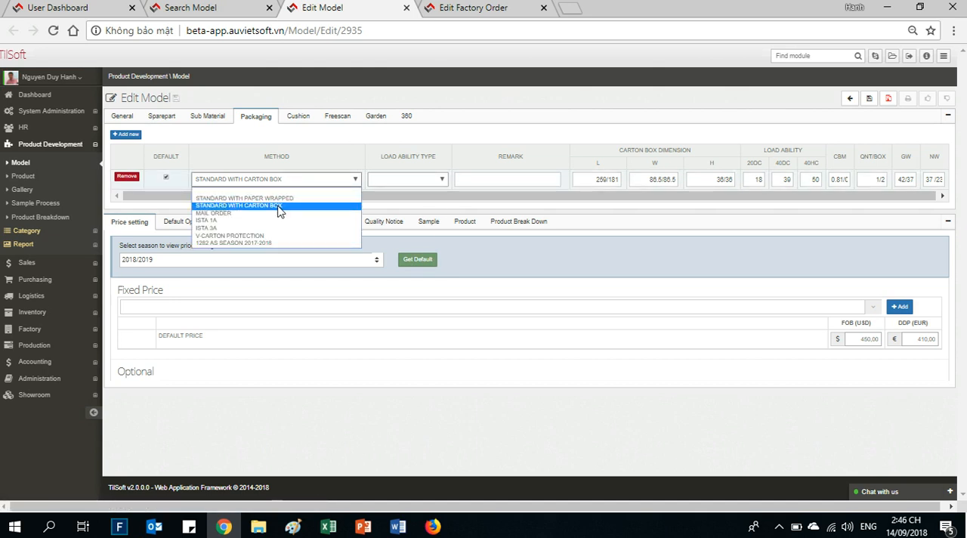
click(278, 207)
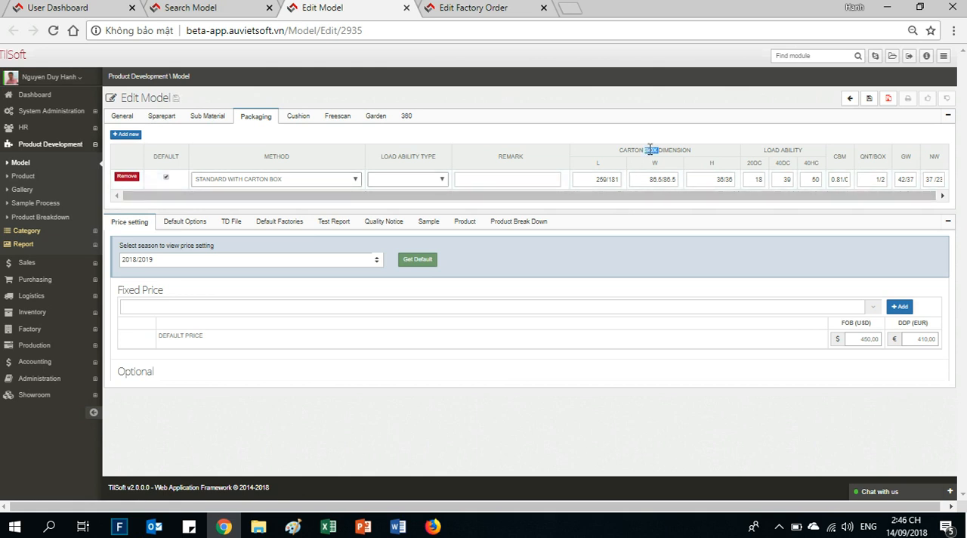
double_click(791, 150)
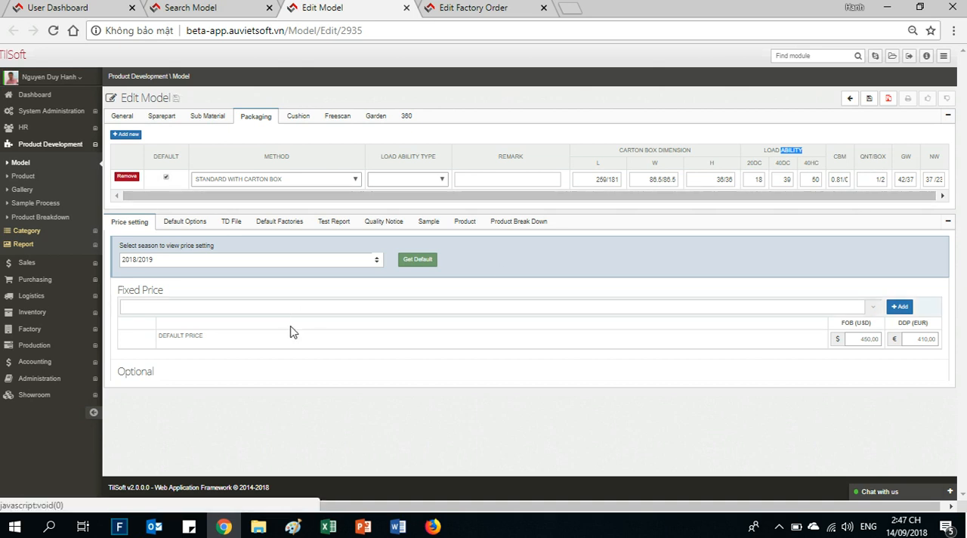
- Review the model's cushion data, Freescan images with their upload window, Garden image and 360 section, and return to the General information
click(299, 118)
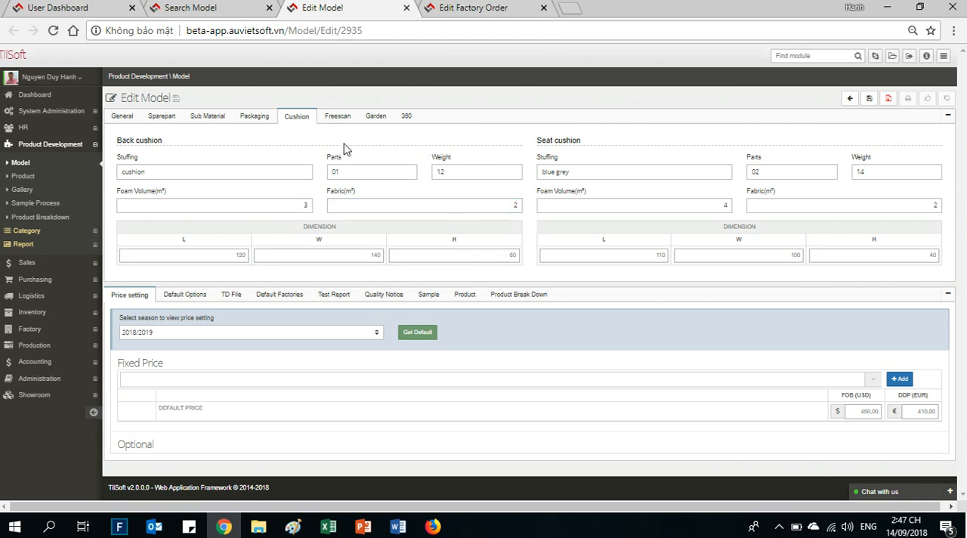
click(337, 120)
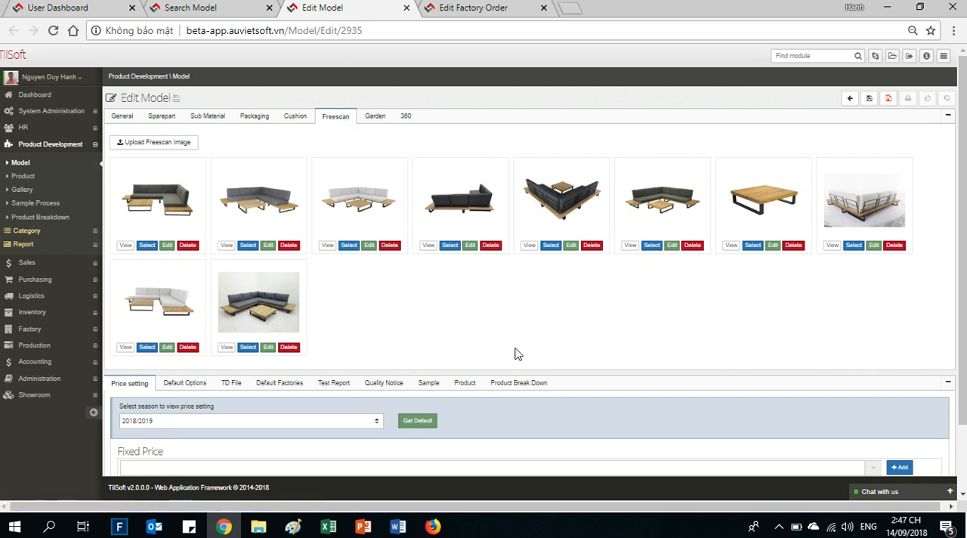
click(159, 153)
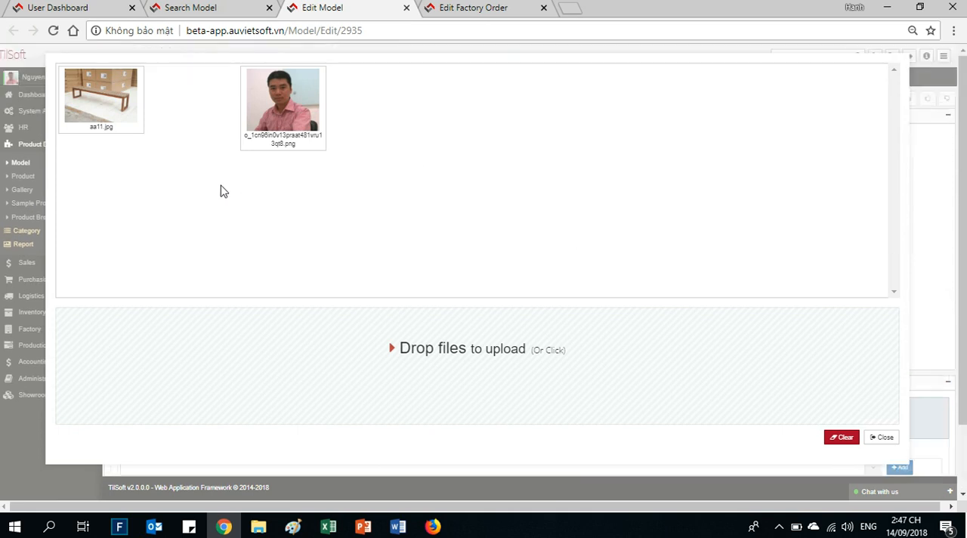
click(889, 441)
click(374, 117)
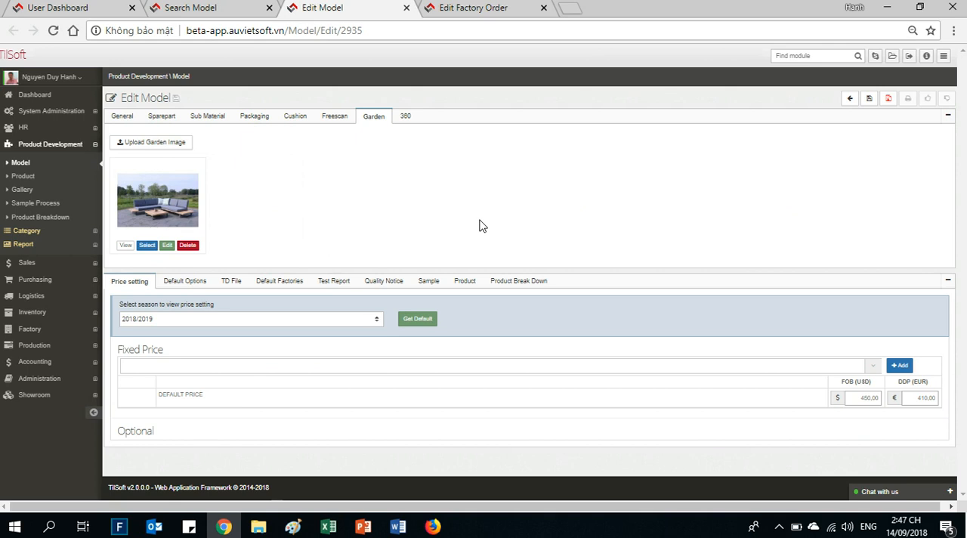
click(405, 116)
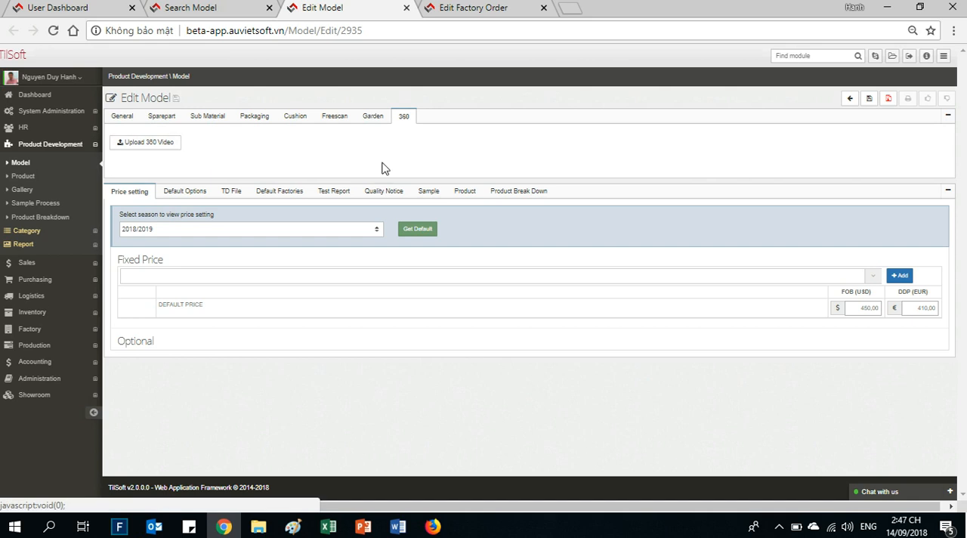
click(125, 117)
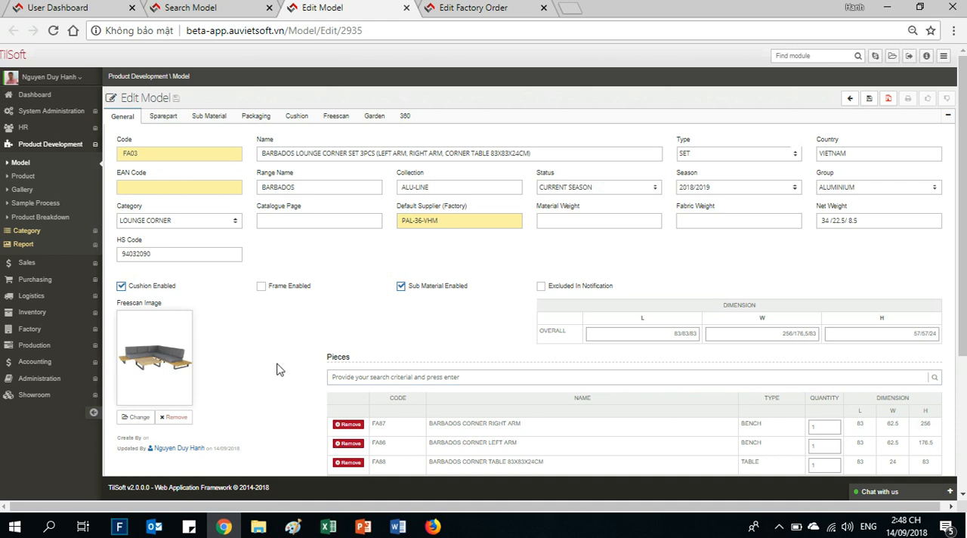
- Show the price setting for season 2017/2018 and examine its Fixed Price rows, particularly DEFAULT PRICE, and the Optional section
scroll(273, 368, down, 3)
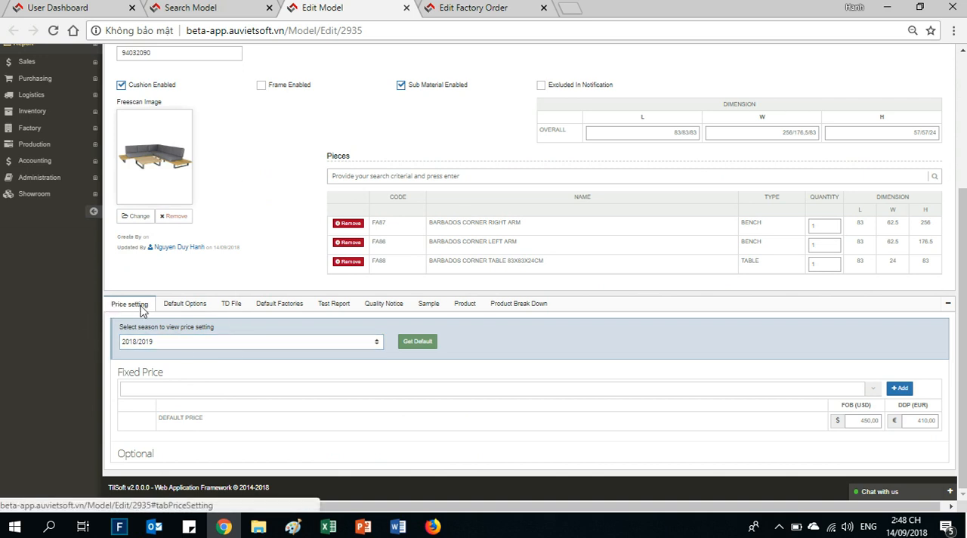
click(197, 346)
click(164, 374)
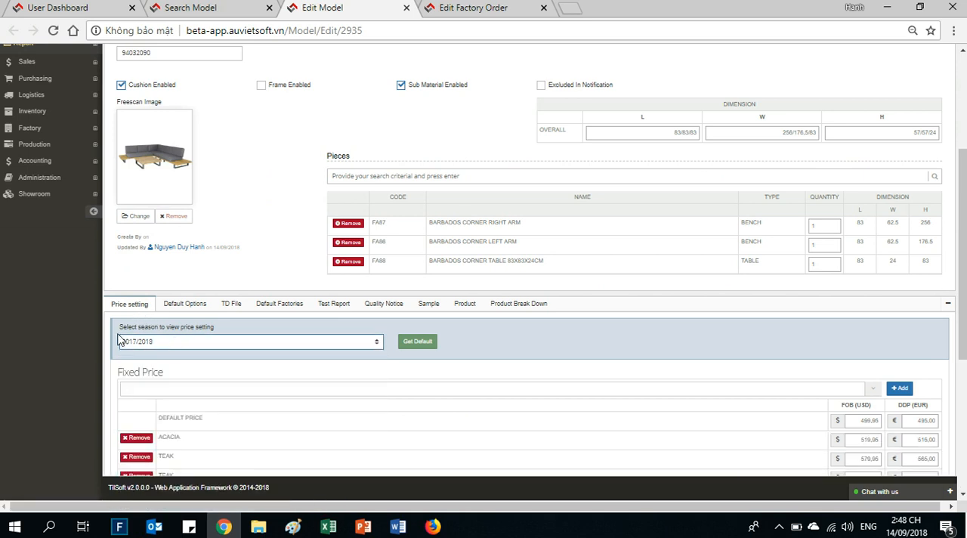
scroll(74, 342, down, 1)
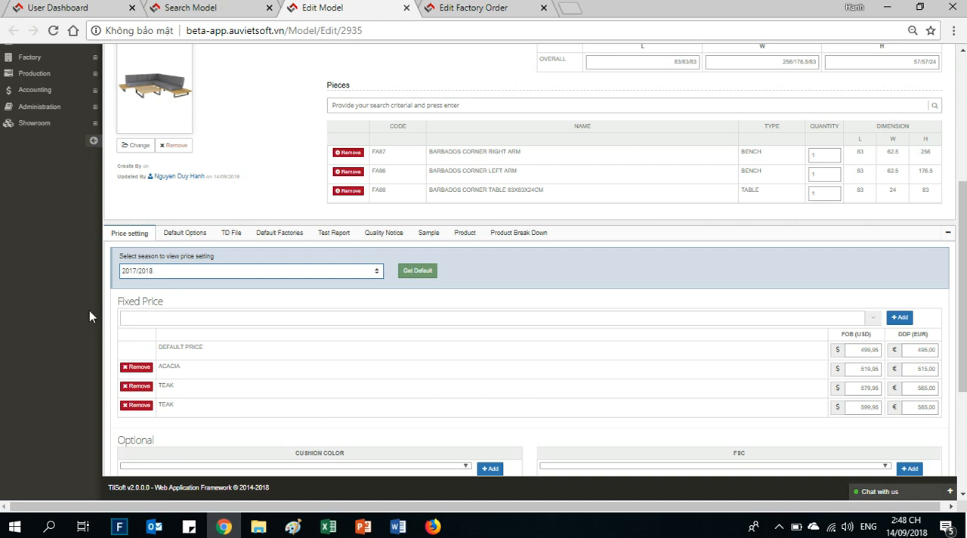
scroll(64, 332, down, 1)
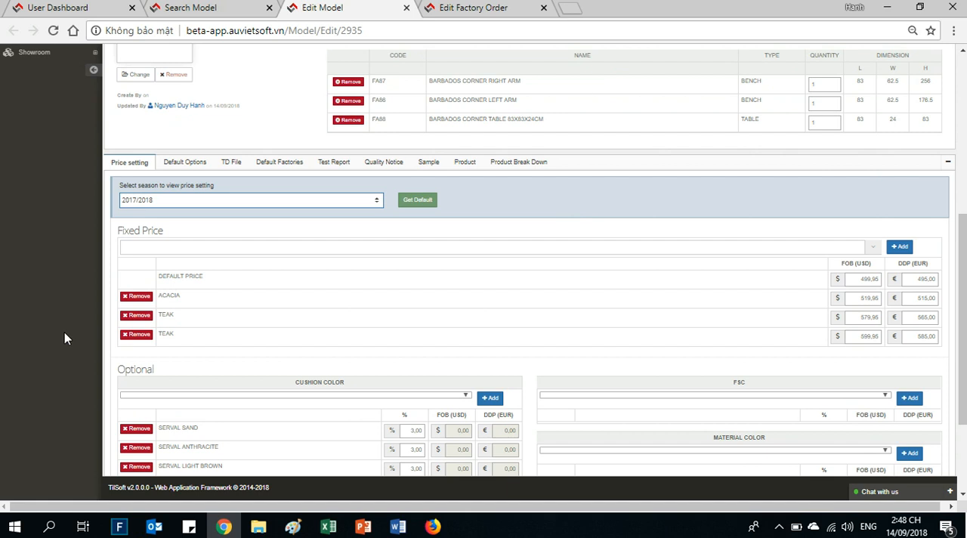
double_click(196, 278)
click(195, 277)
click(231, 282)
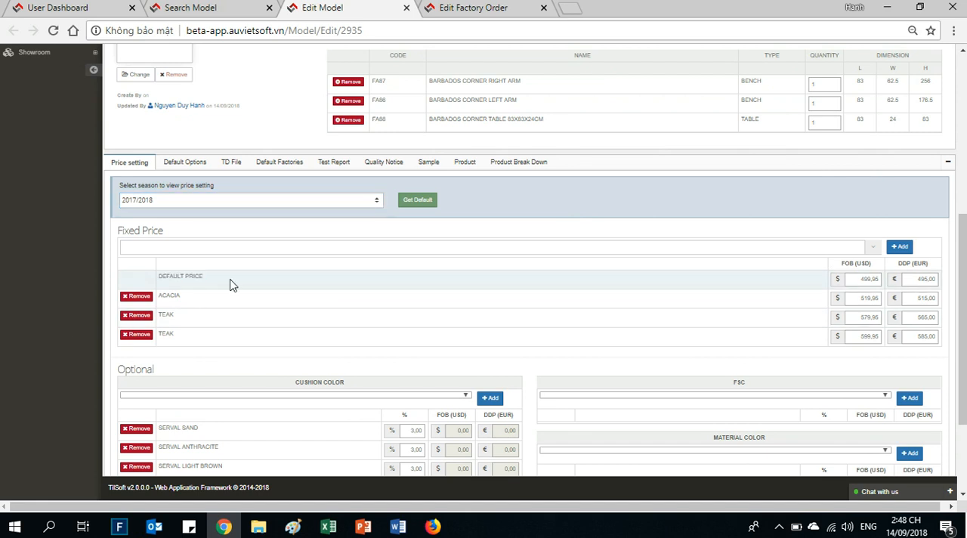
double_click(199, 277)
click(199, 277)
click(367, 284)
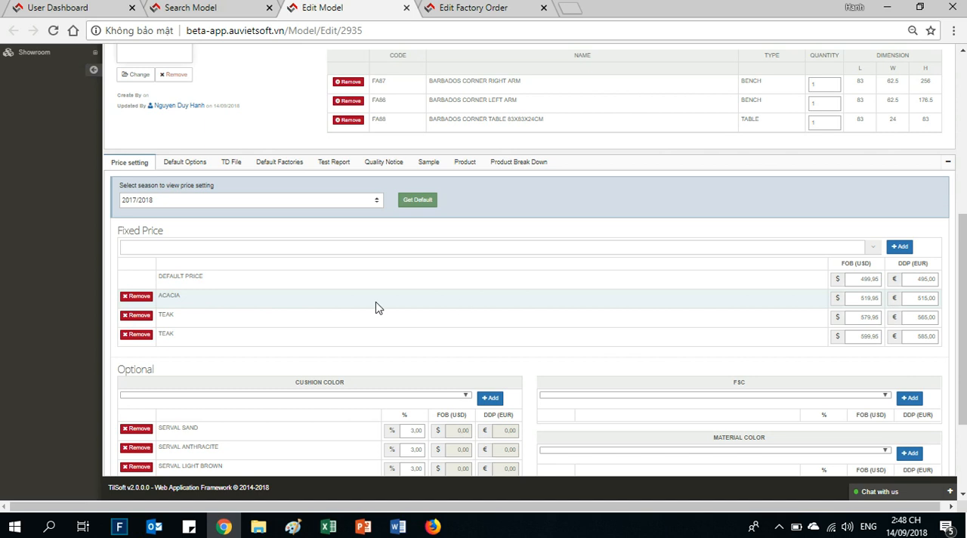
- Review the model's Default Options, TD File, Default Factories, Test Report, Quality Notice and Sample sections
click(185, 164)
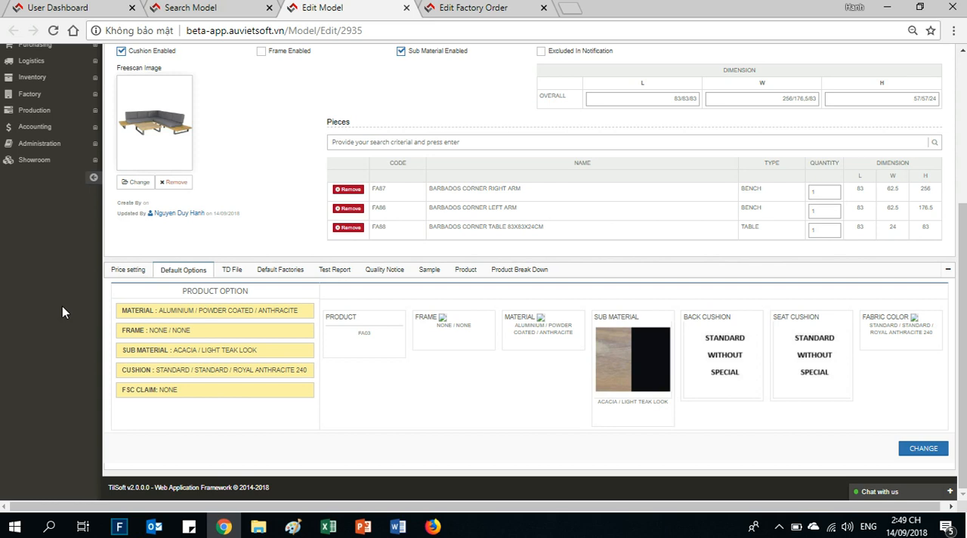
click(227, 271)
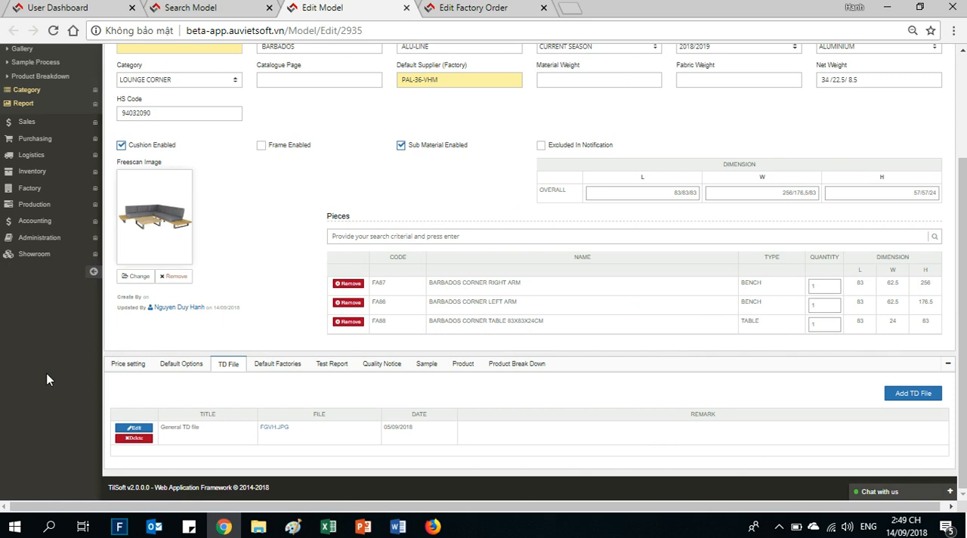
click(279, 365)
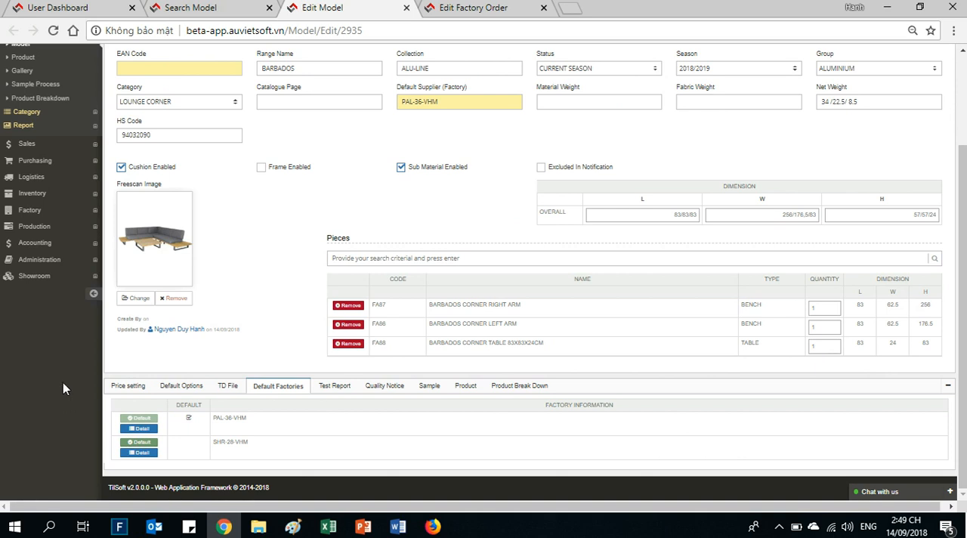
click(337, 388)
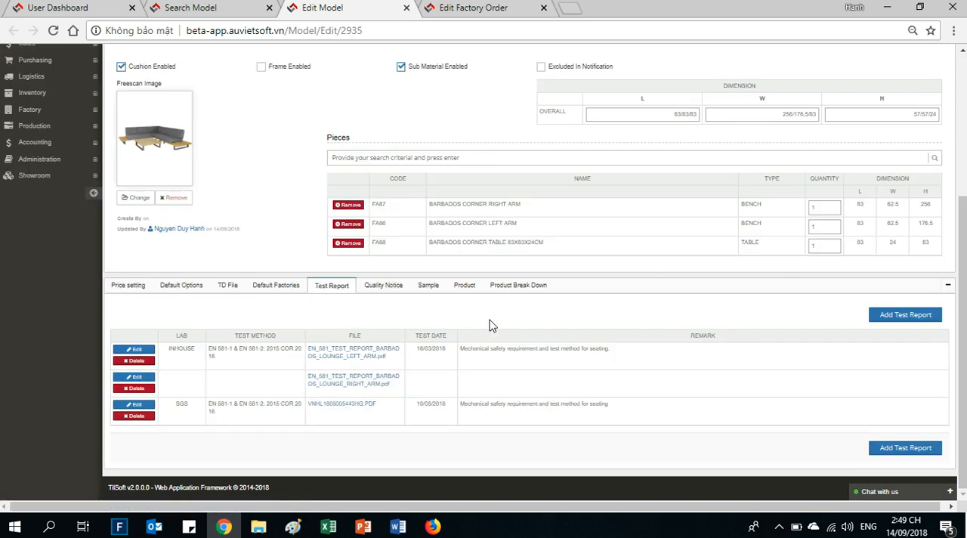
click(383, 285)
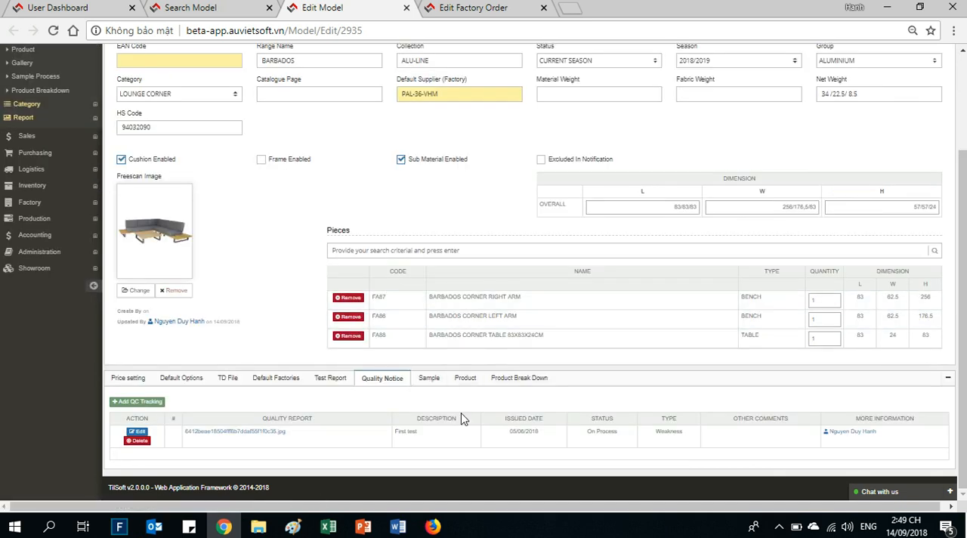
click(429, 378)
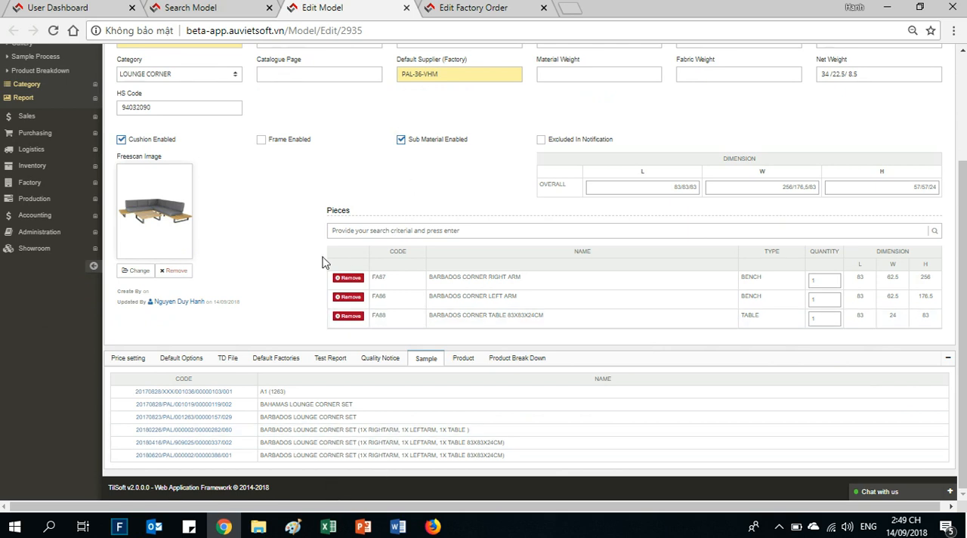
- Open the sample order of the fifth listed sample, review its products, and view the progress photos of the Barbados lounge corner set
click(190, 444)
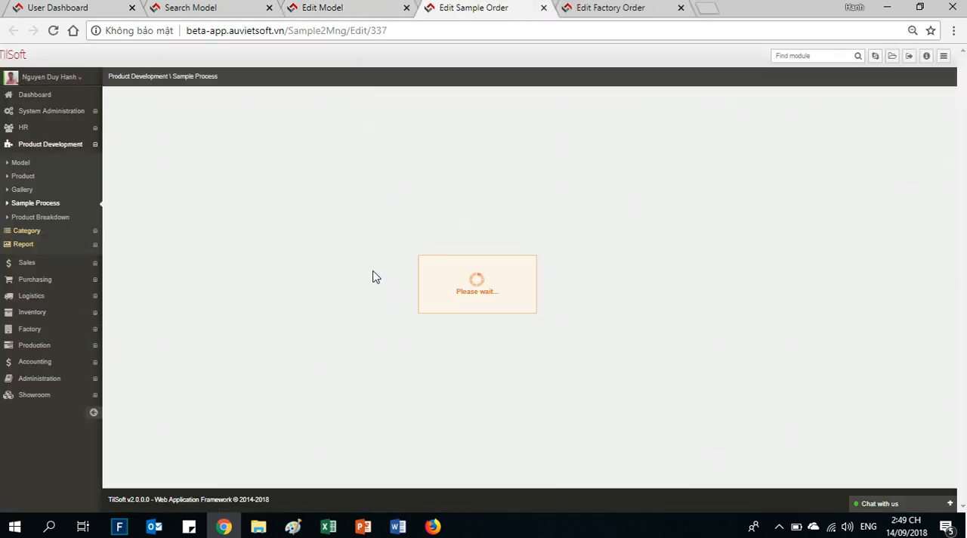
scroll(315, 321, down, 2)
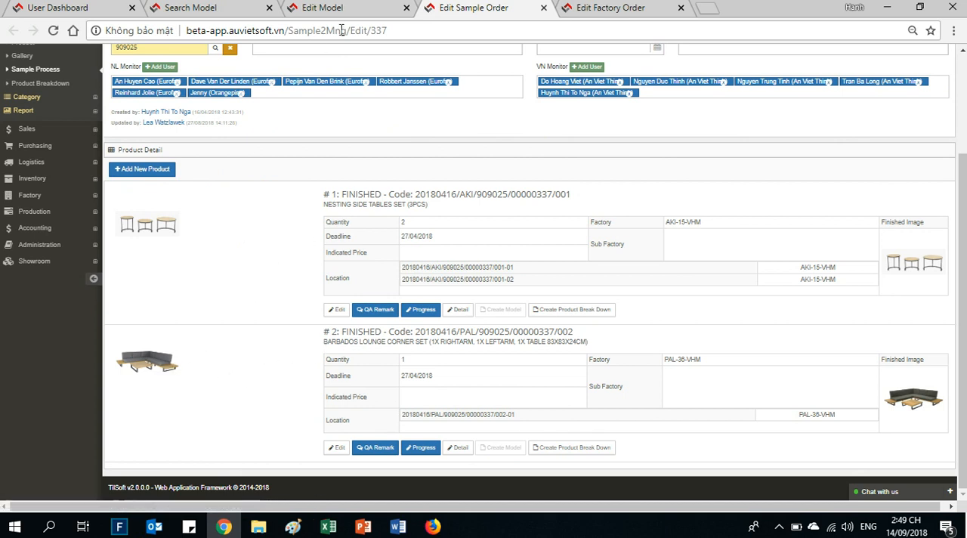
scroll(349, 225, up, 2)
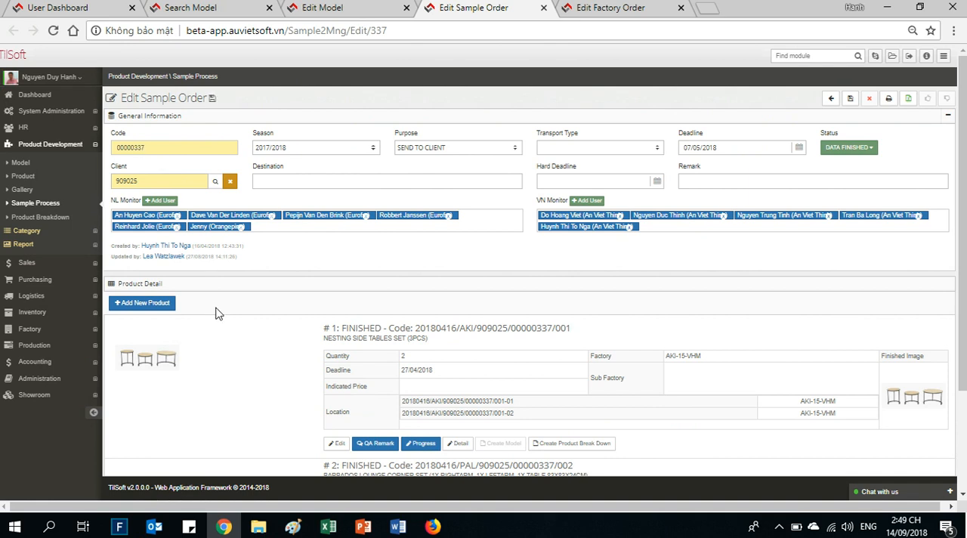
scroll(218, 312, down, 2)
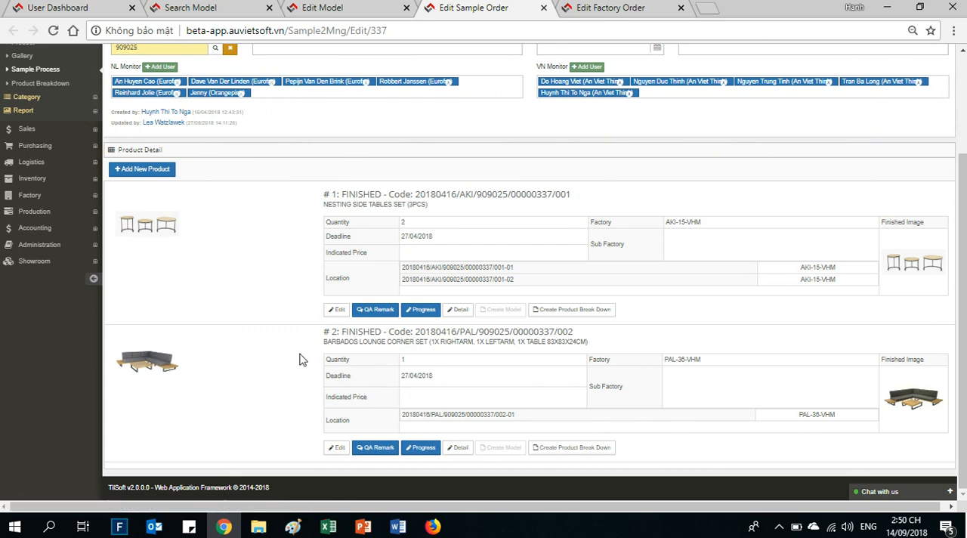
click(423, 447)
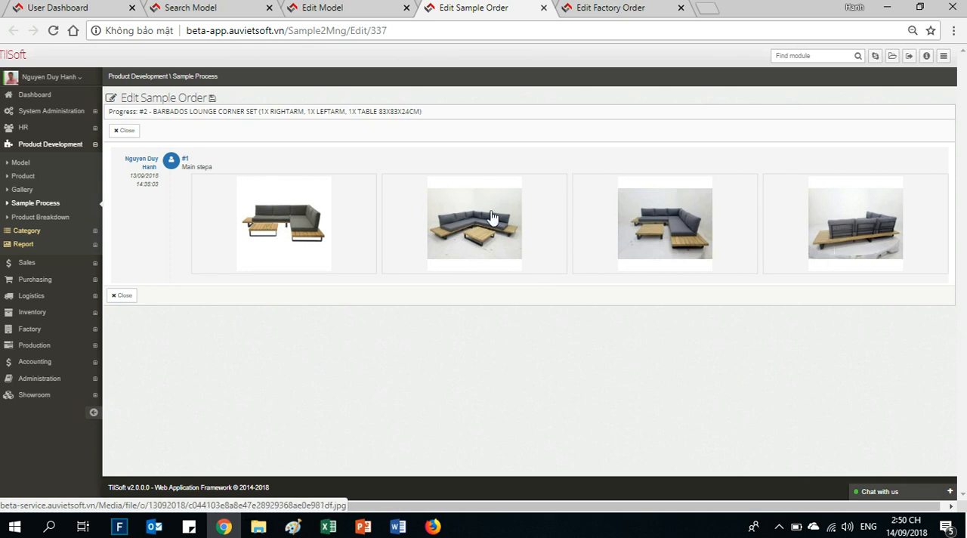
click(123, 131)
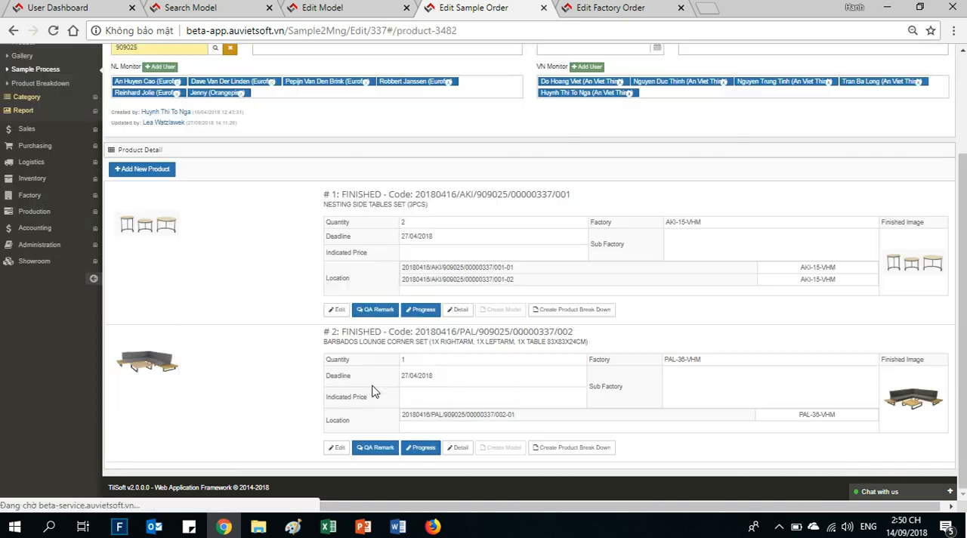
- Highlight the sample code of the Barbados lounge corner set in the sample order's product details
triple_click(432, 335)
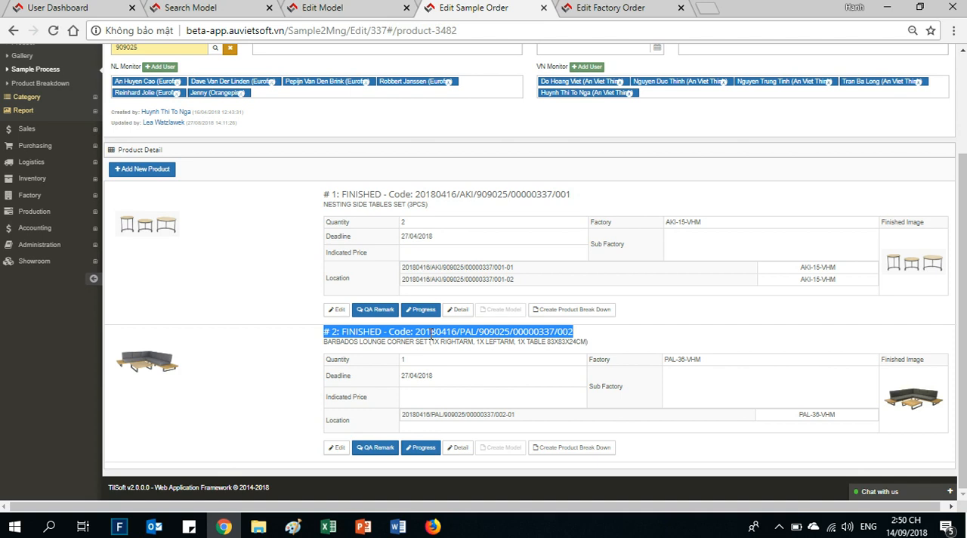
click(385, 352)
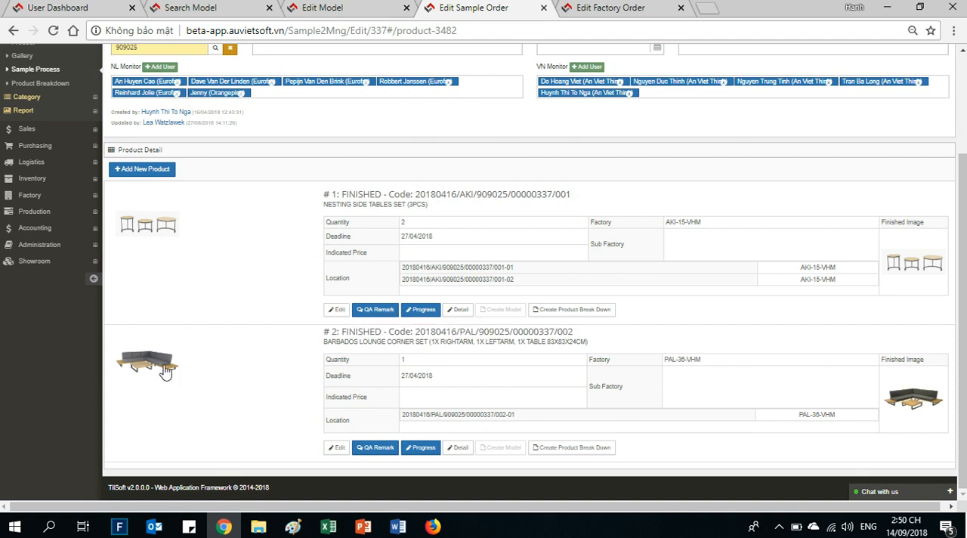
triple_click(385, 335)
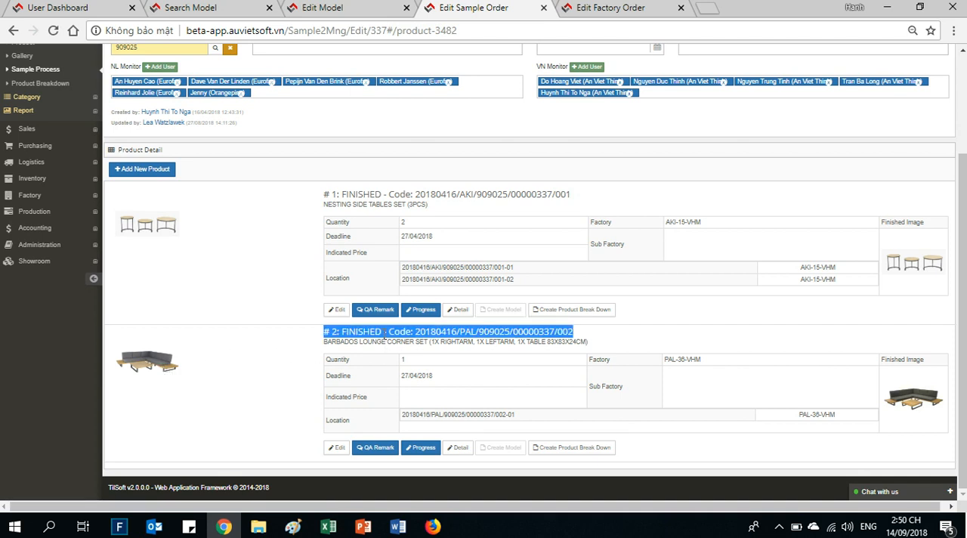
click(433, 334)
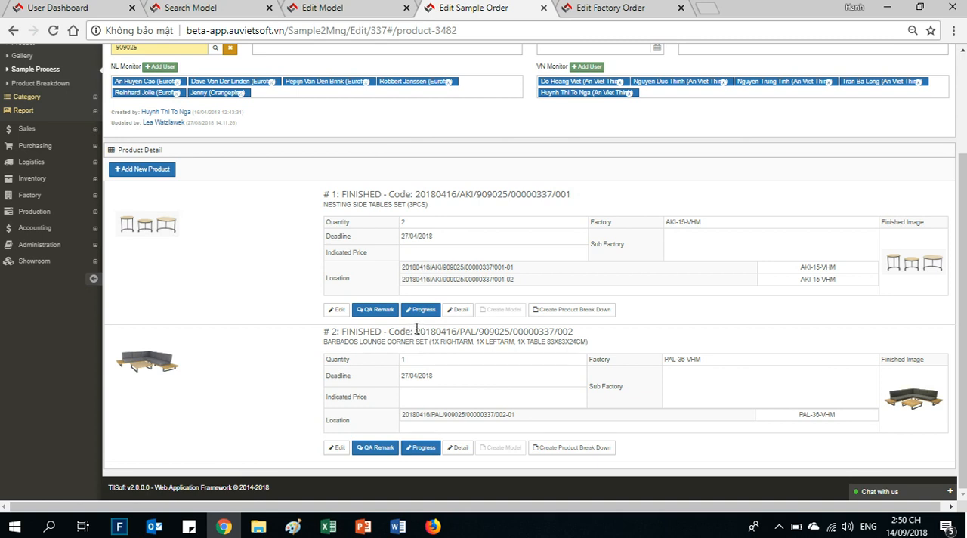
drag(416, 333, 581, 342)
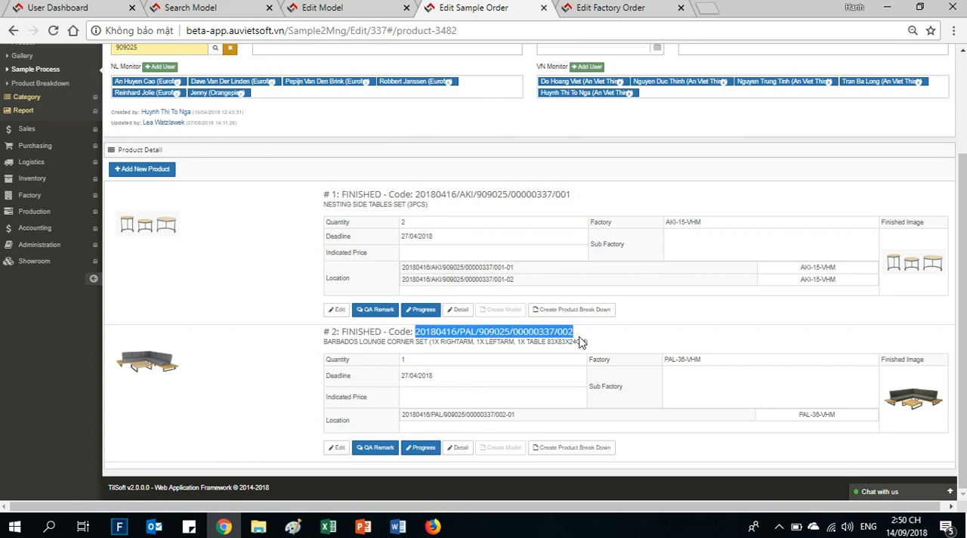
- Return to model FA03 and review its Product list alongside the General information
click(361, 13)
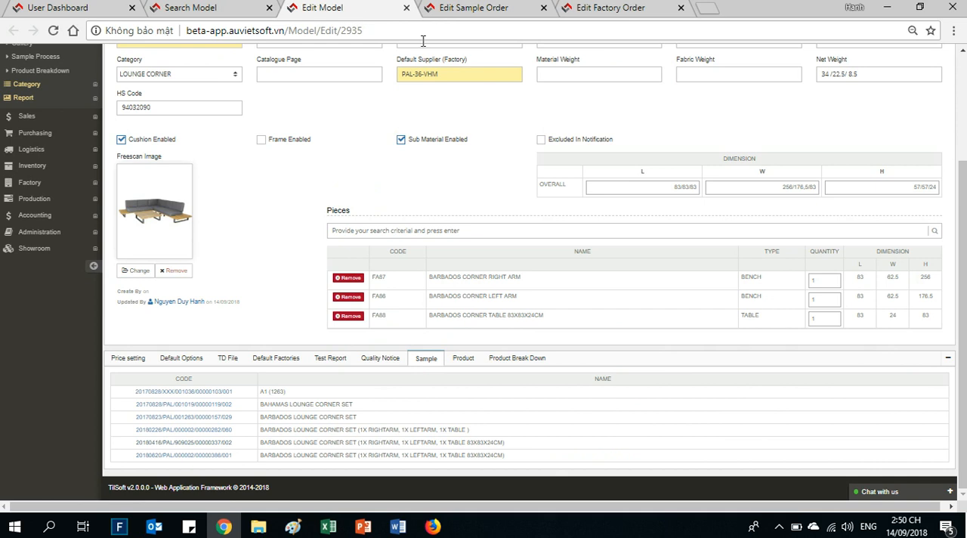
click(464, 359)
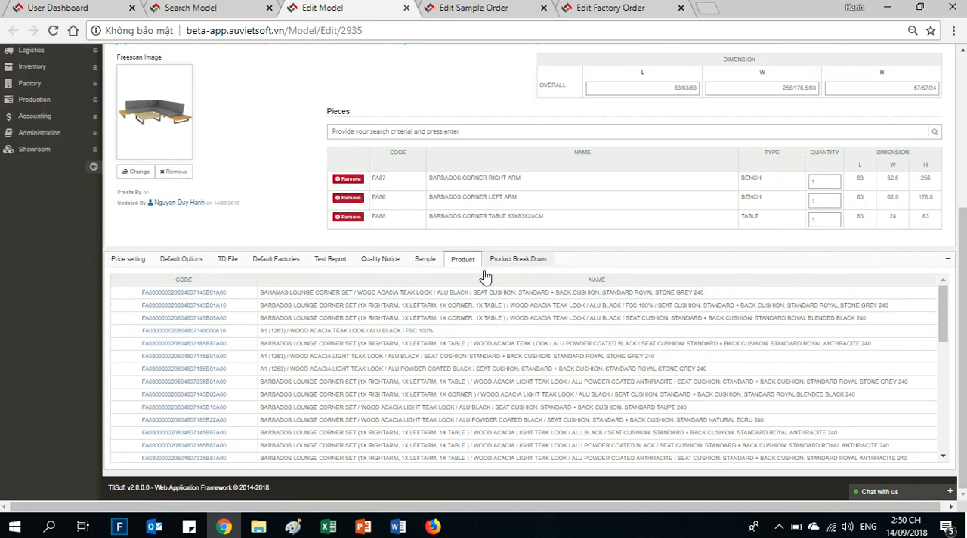
scroll(462, 268, up, 3)
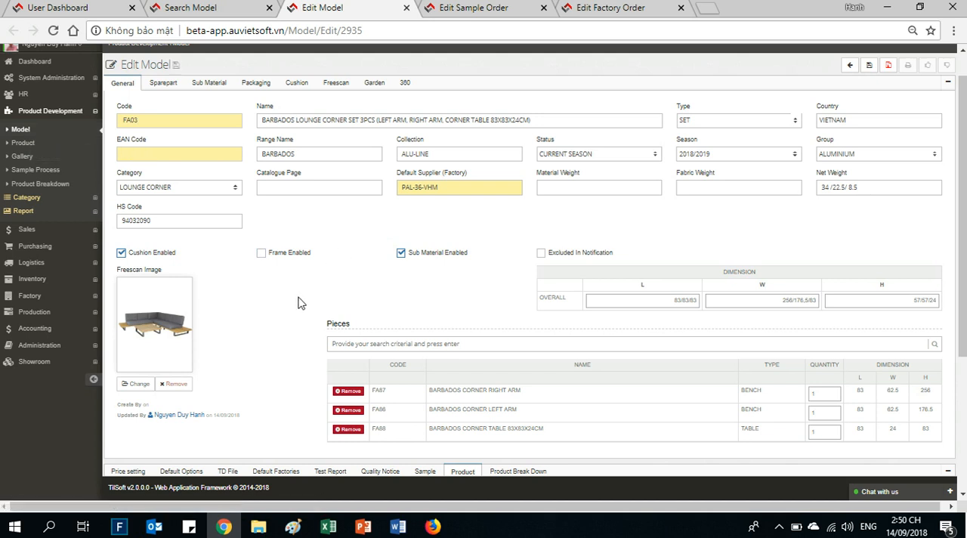
scroll(297, 303, down, 3)
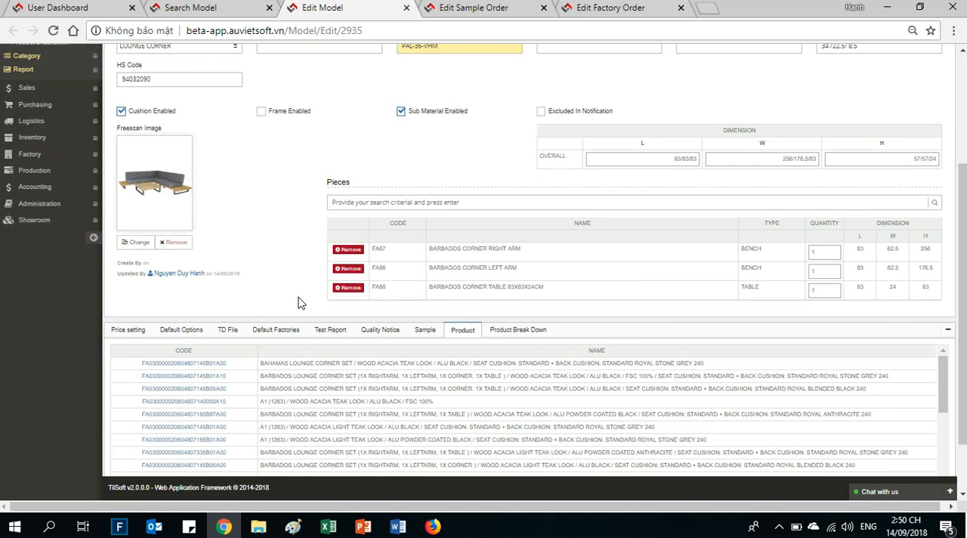
- Open the second product listed for the model and examine its art code and full description
click(219, 382)
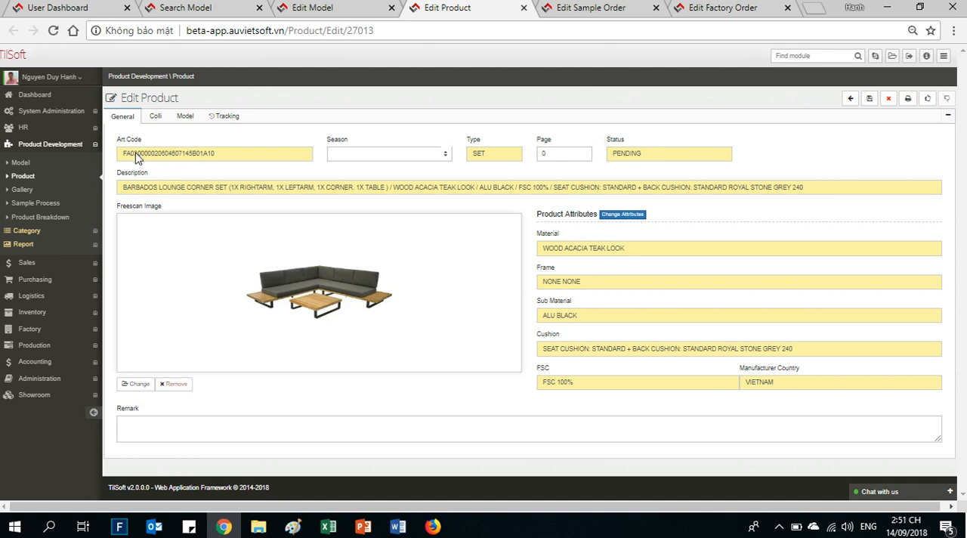
drag(138, 157, 122, 164)
double_click(179, 154)
drag(125, 190, 831, 194)
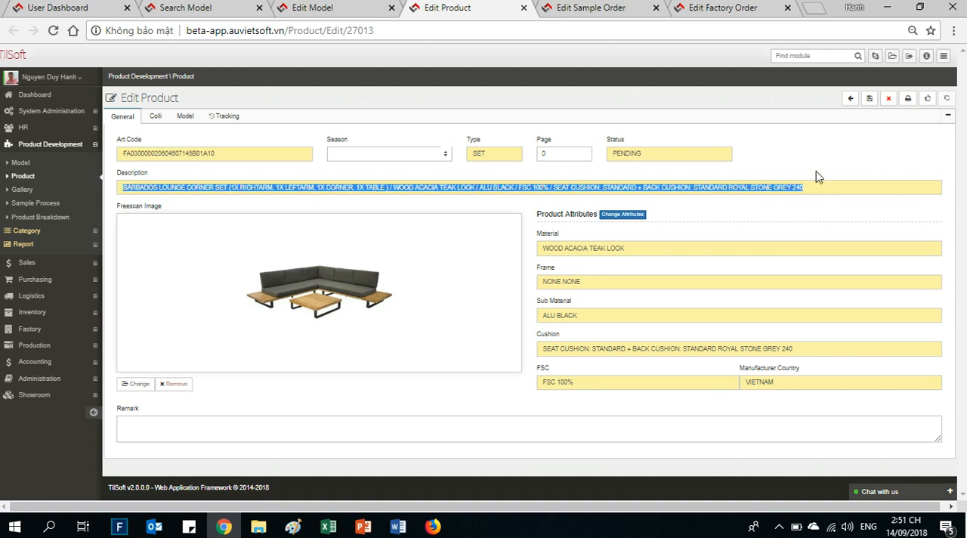
- Open the model's ACACIA LIGHT TEAK LOOK product breakdown and examine its amount and percent cost categories
click(324, 9)
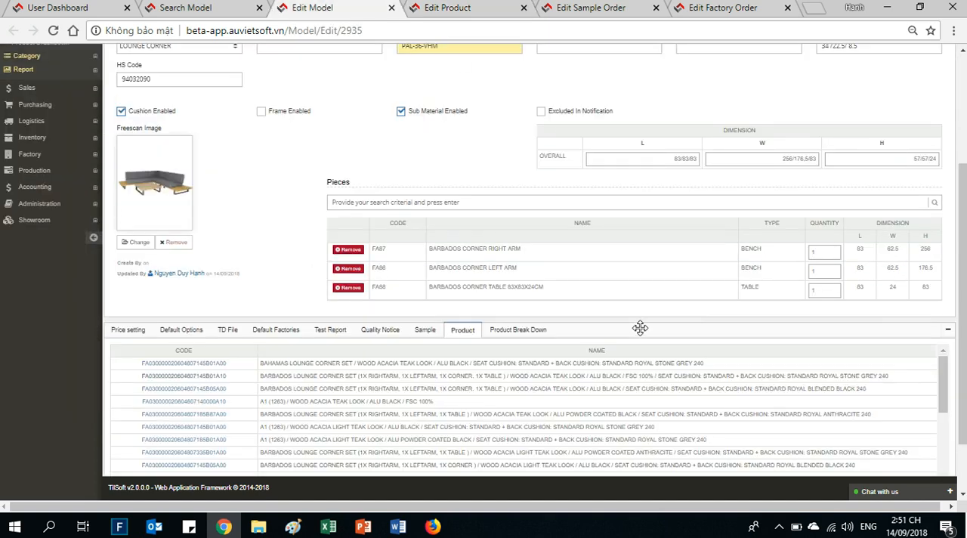
click(527, 333)
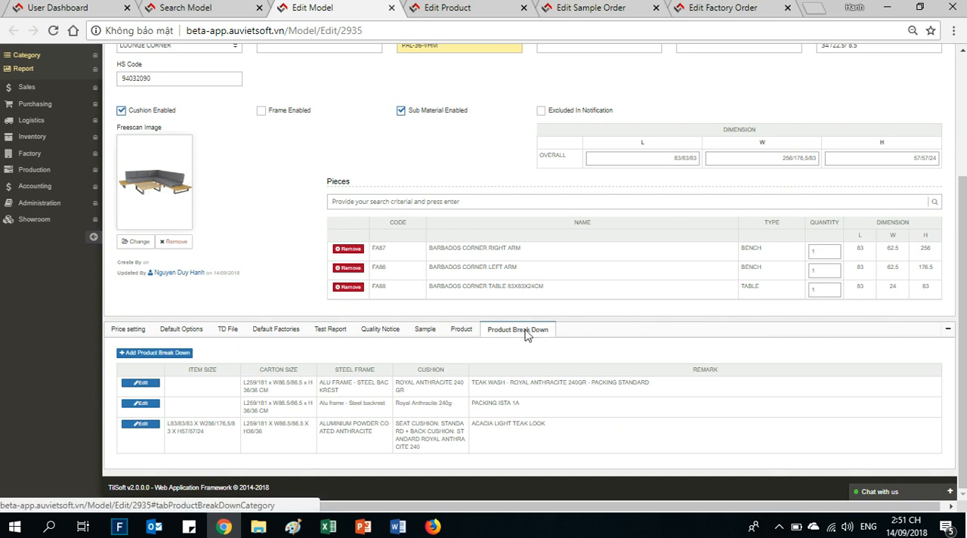
click(142, 424)
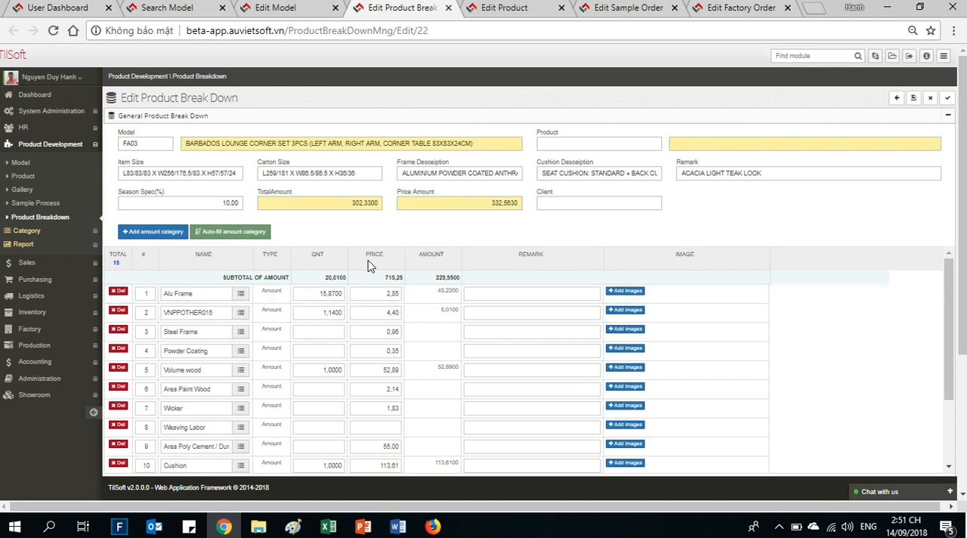
scroll(552, 280, down, 2)
scroll(552, 287, up, 2)
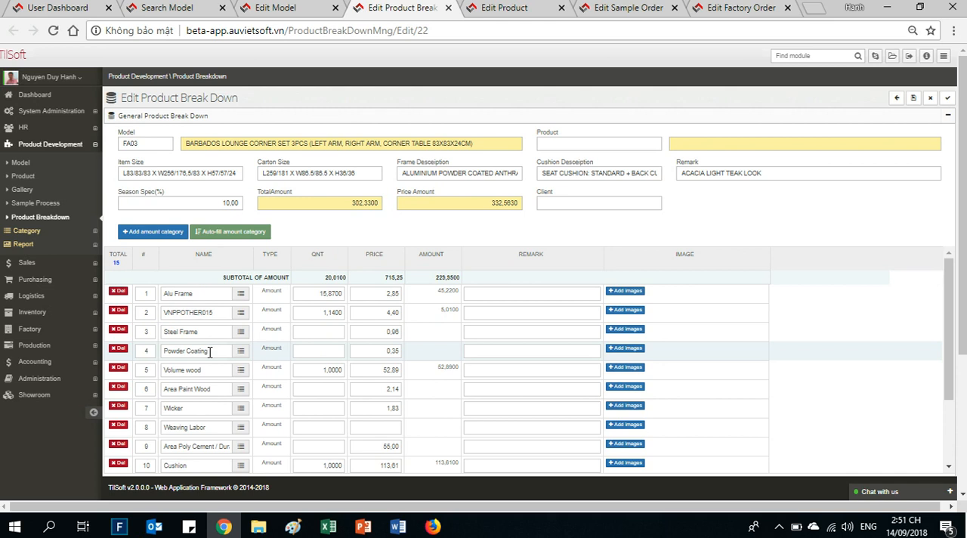
scroll(209, 352, down, 1)
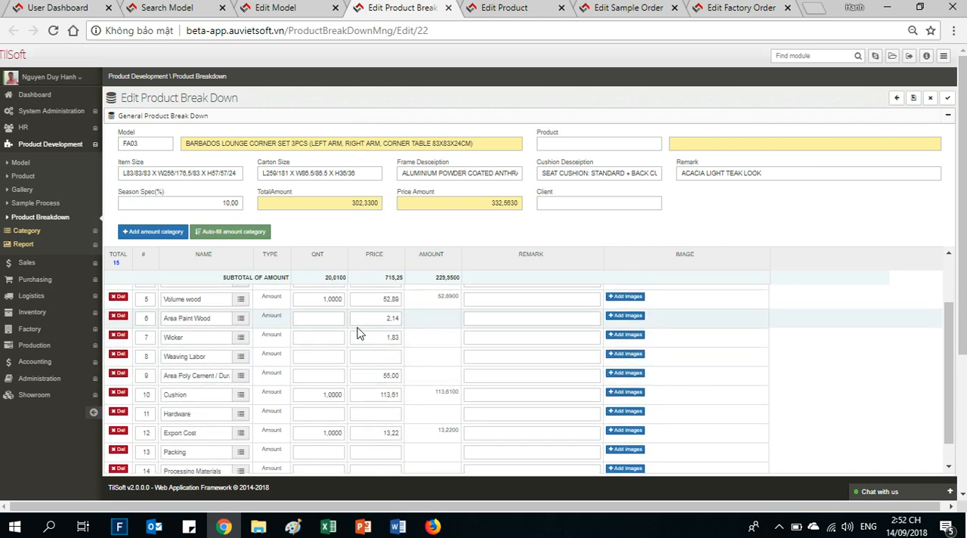
drag(964, 265, 965, 402)
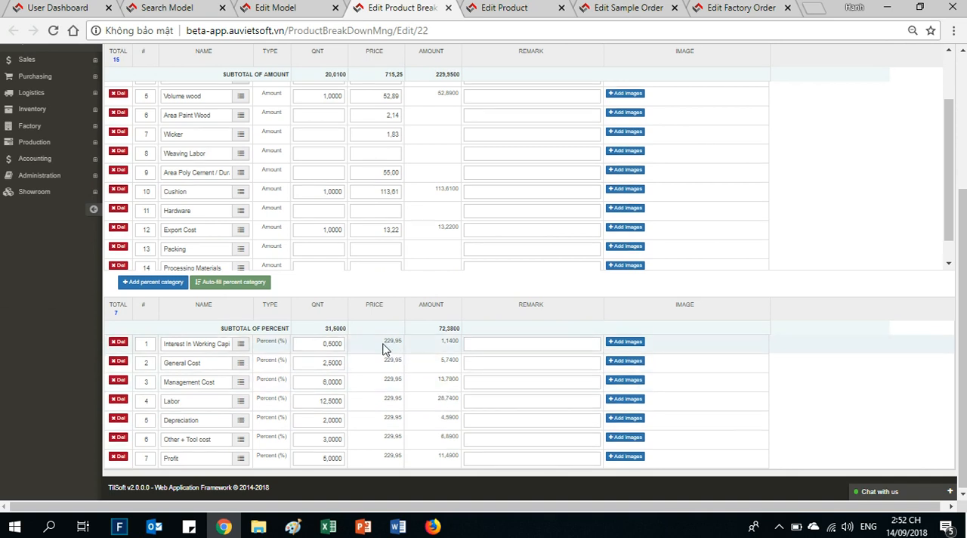
scroll(383, 347, up, 2)
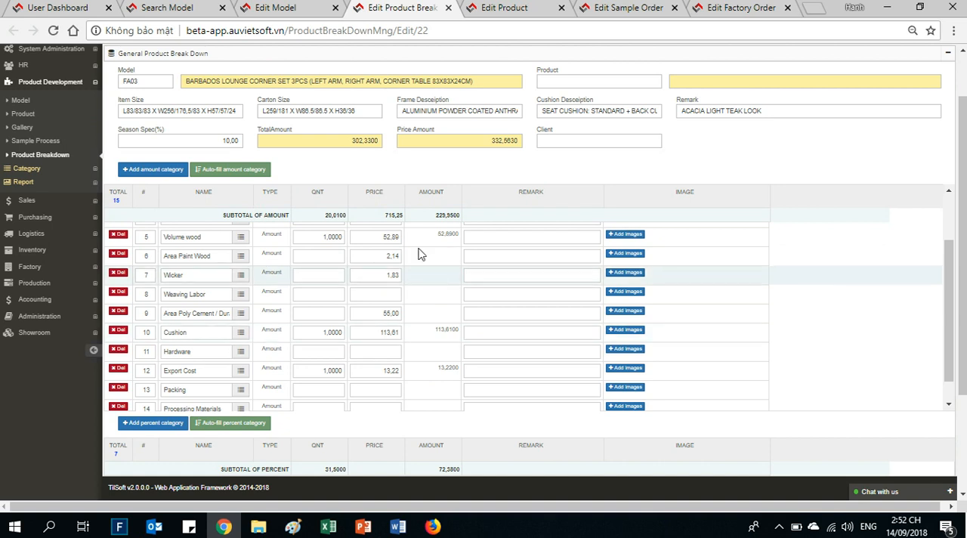
- Return to model FA03 and review its General information, Product list and Sample list again
click(313, 14)
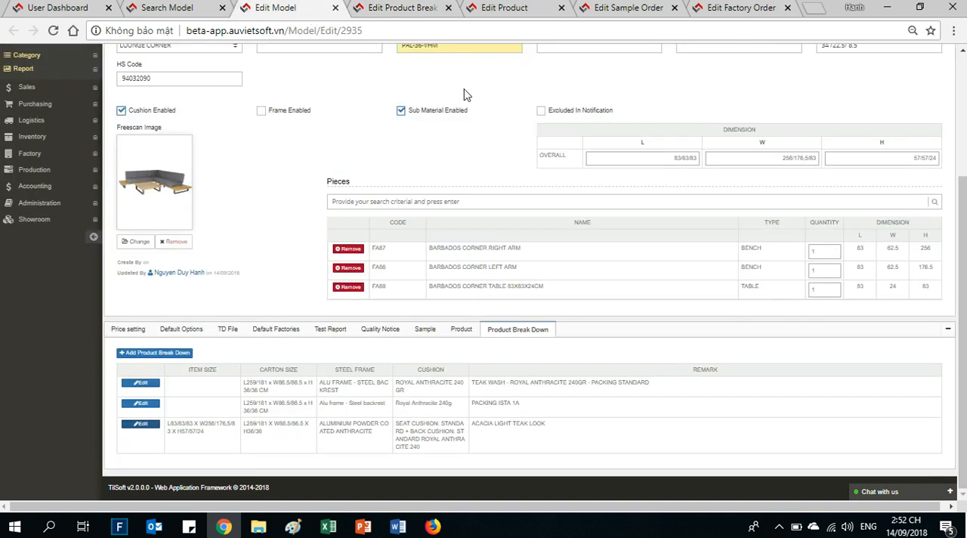
scroll(250, 231, up, 2)
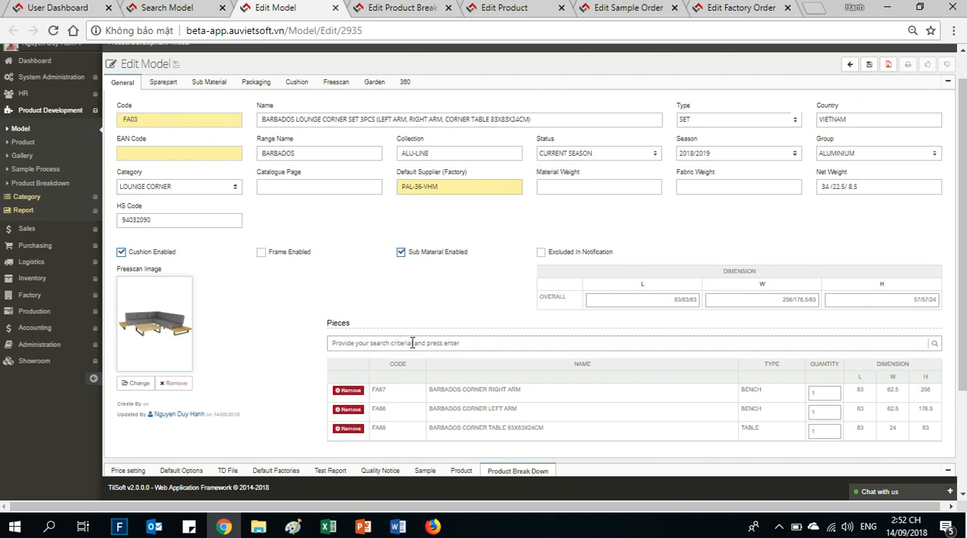
scroll(270, 346, down, 2)
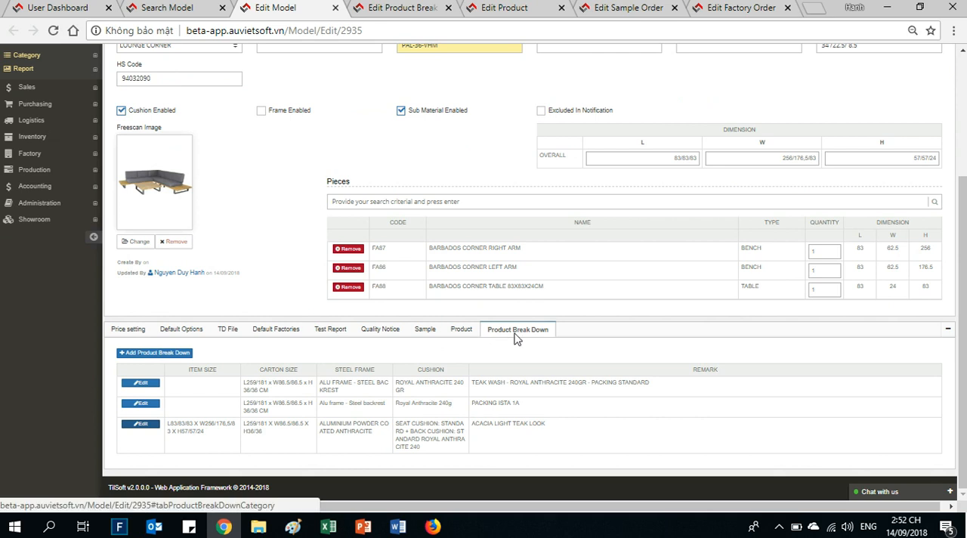
click(461, 334)
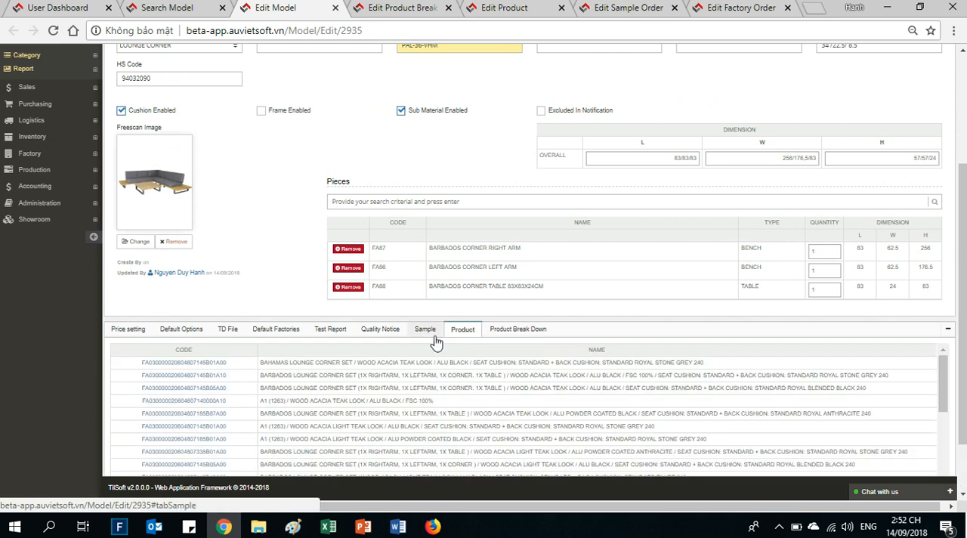
click(436, 338)
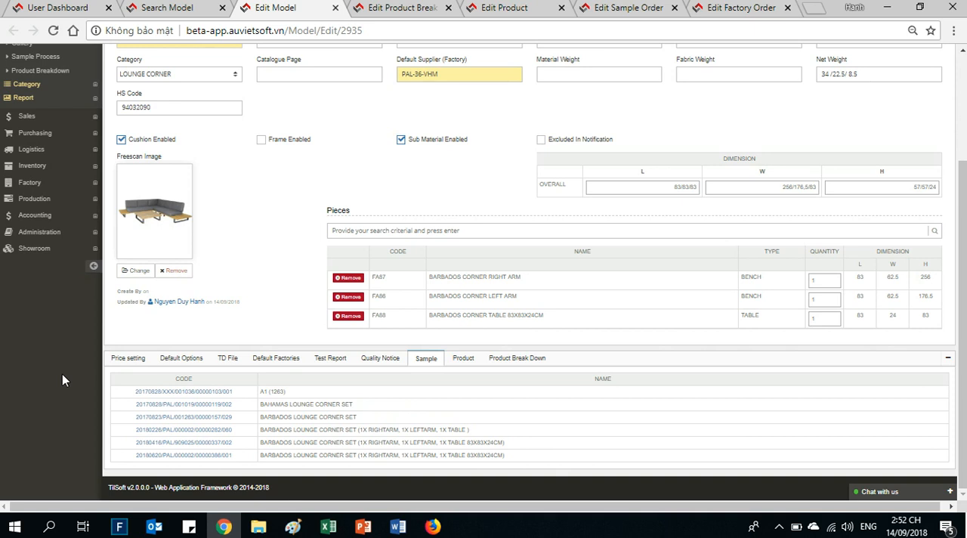
- Open the Offer module under Sales and start a new offer
scroll(125, 420, up, 2)
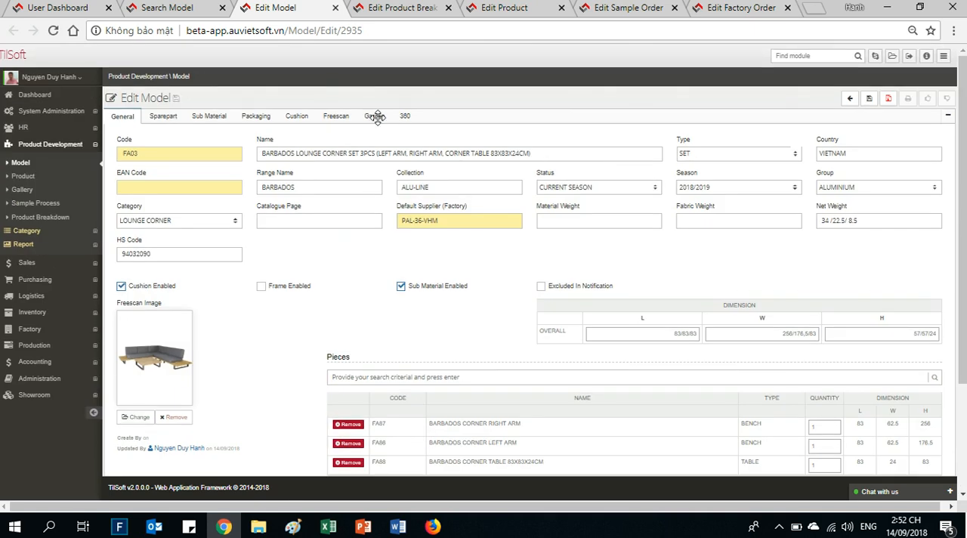
click(50, 151)
click(39, 162)
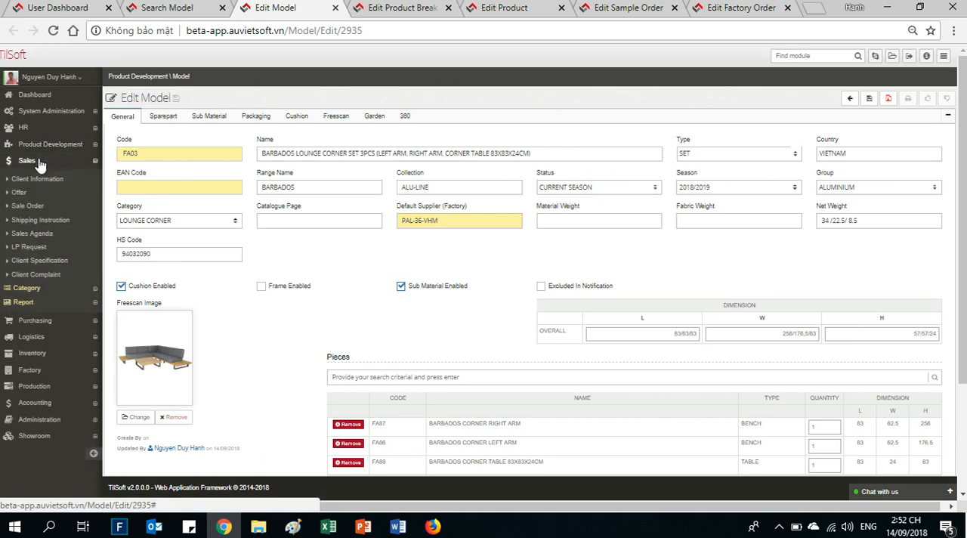
click(54, 193)
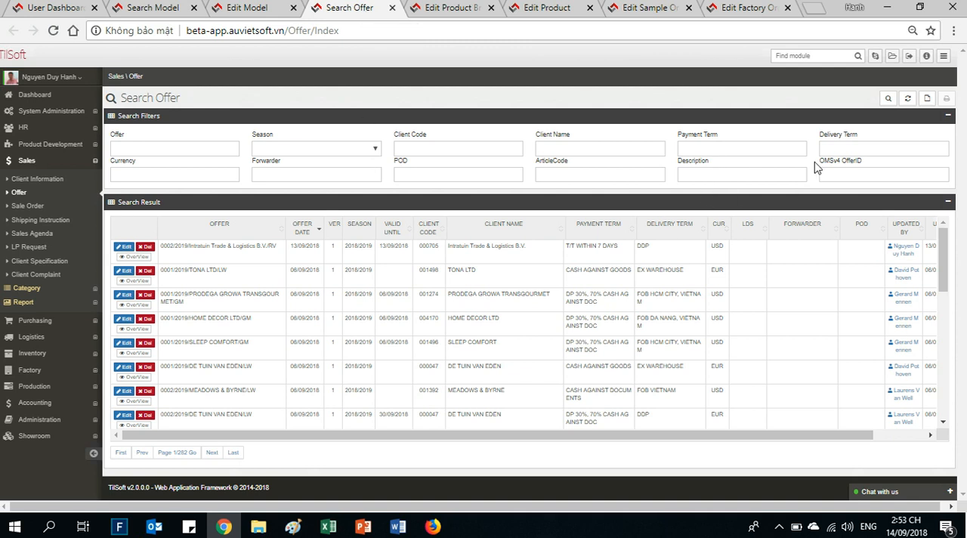
click(926, 98)
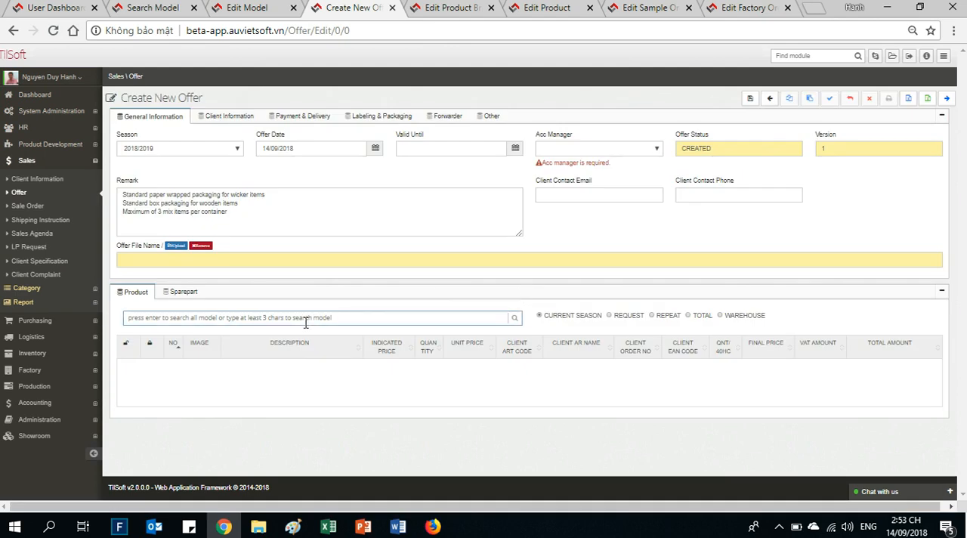
- Search the offer's products for model FA03 and select the Barbados lounge corner set for attribute configuration
click(303, 318)
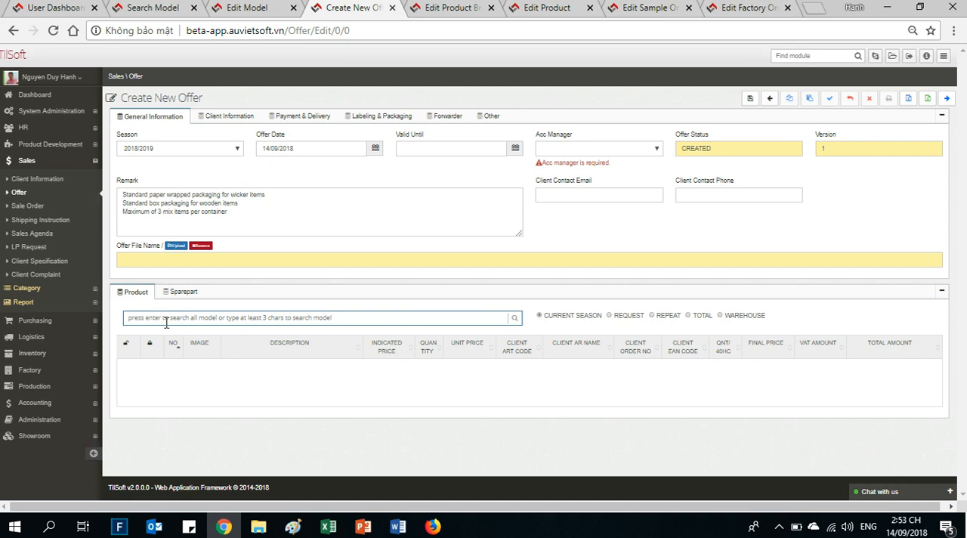
text(F)
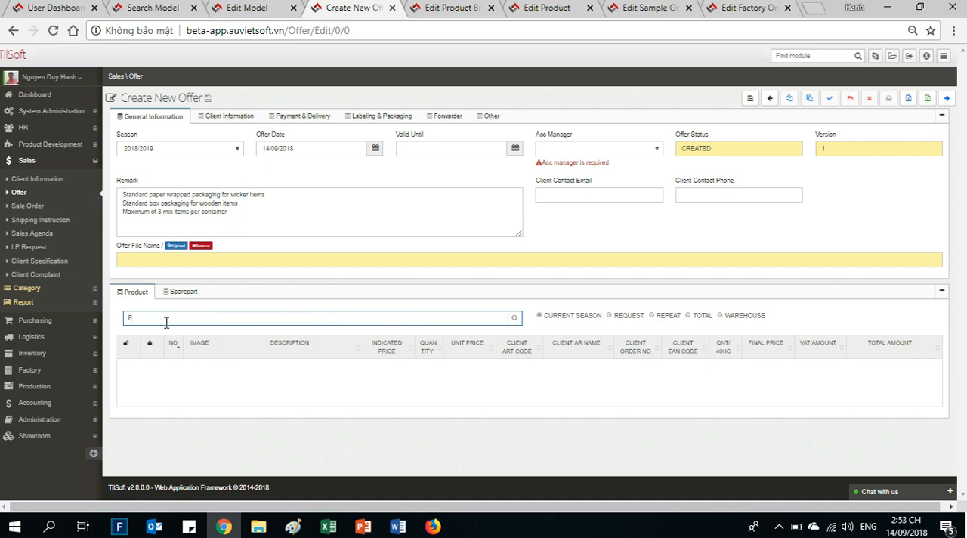
text(A03)
key(Return)
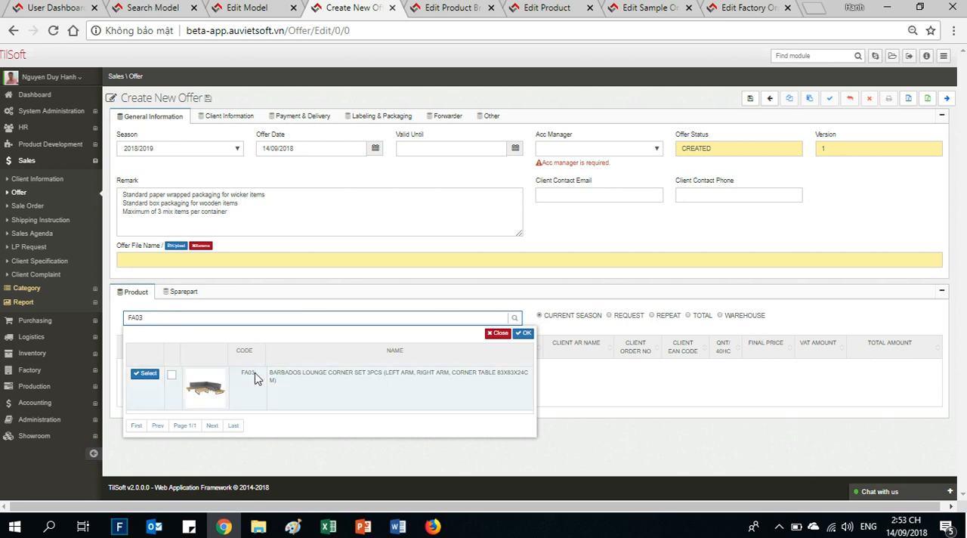
click(144, 382)
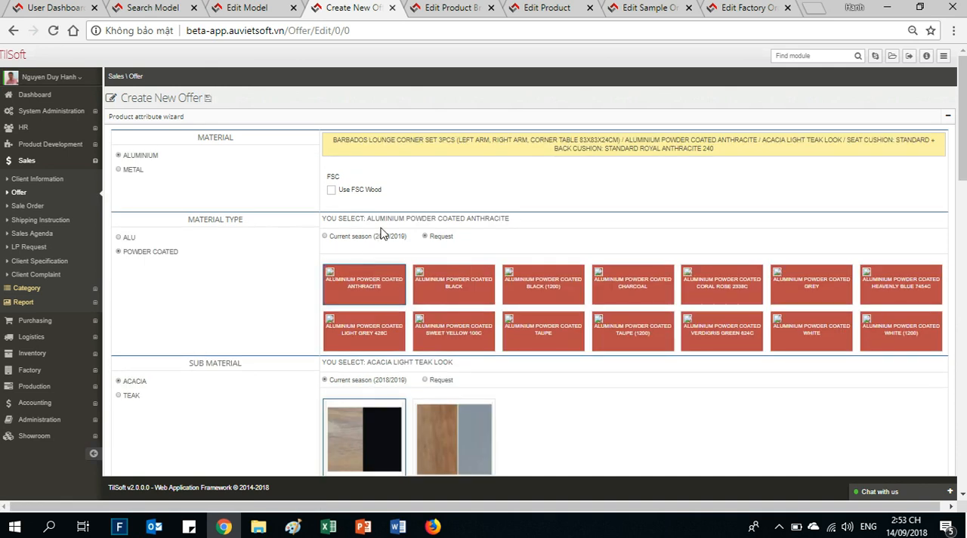
- Set the product's material type to ALU and enable FSC wood with the FSC 100% claim
click(128, 238)
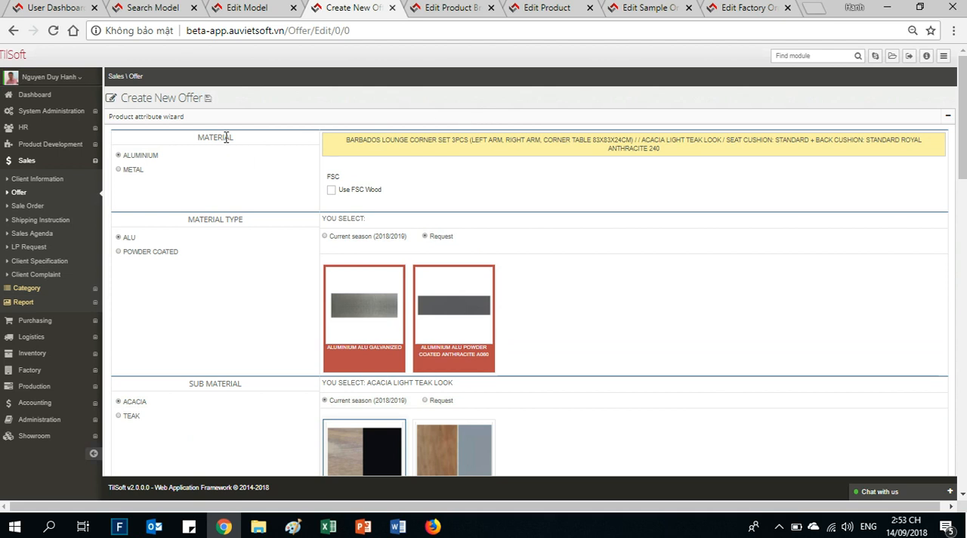
click(331, 189)
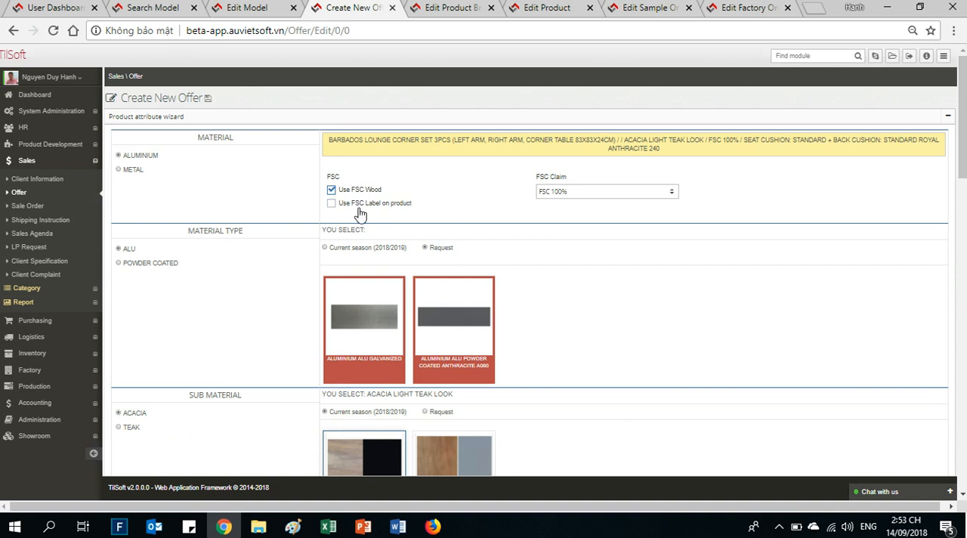
click(568, 193)
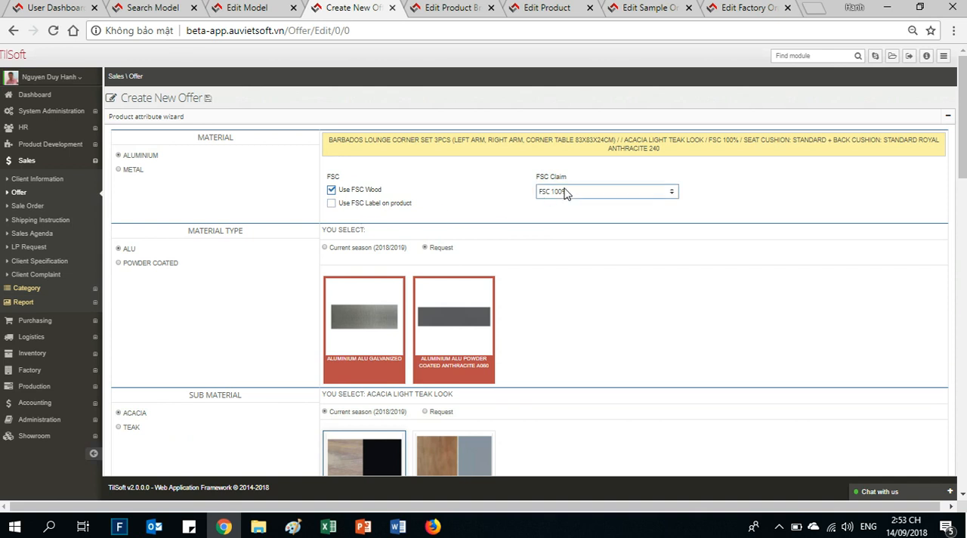
click(586, 215)
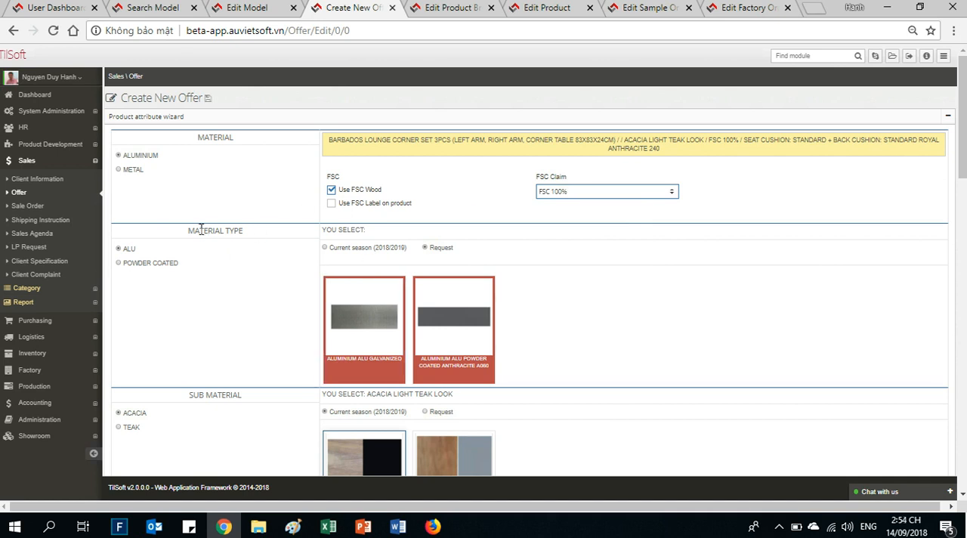
- Choose Aluminium Alu Powder Coated Anthracite A060 as the product's material color
drag(190, 230, 216, 265)
click(215, 265)
scroll(227, 266, down, 1)
scroll(236, 268, down, 1)
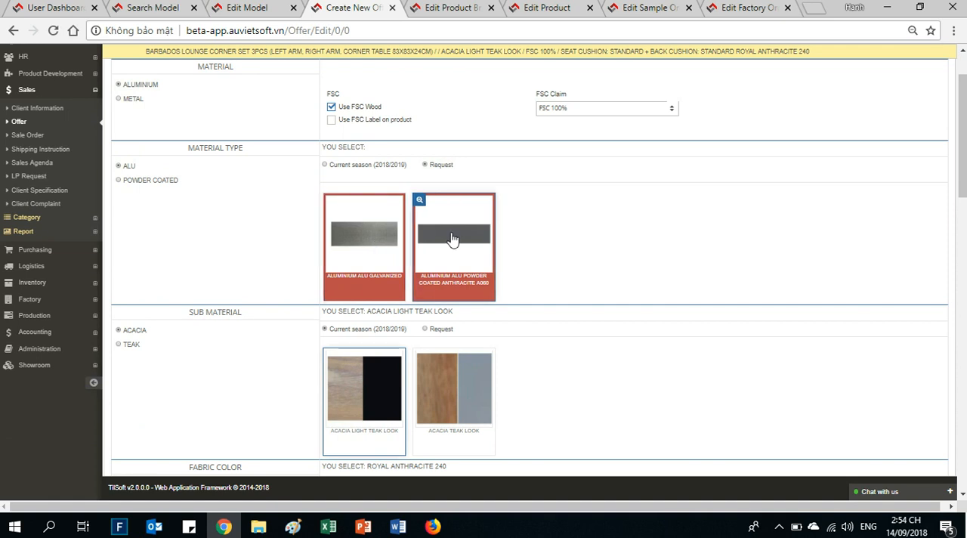
click(452, 239)
- Set the sub material to Acacia Teak Look and the fabric color to Taupe 180 from the 180GR group
scroll(165, 260, down, 1)
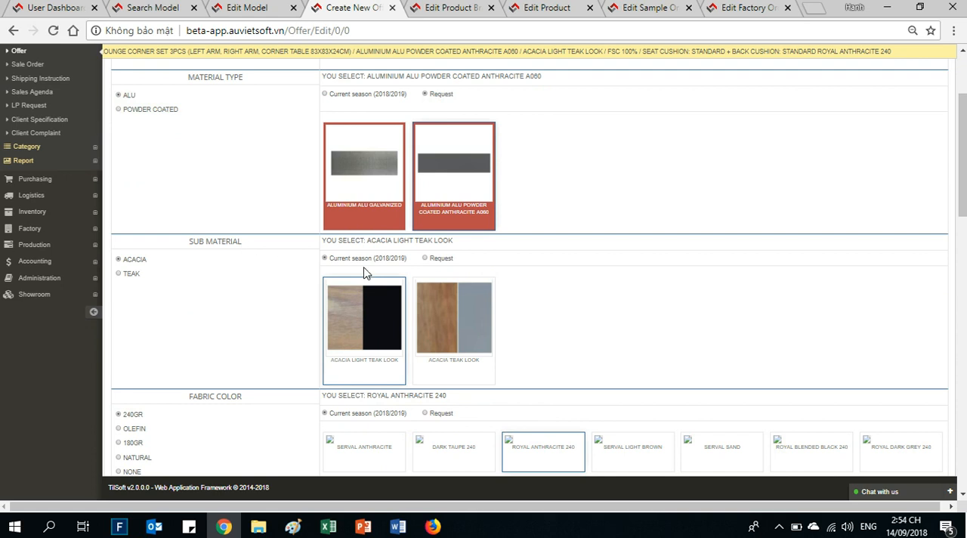
click(468, 328)
click(130, 443)
scroll(212, 423, down, 3)
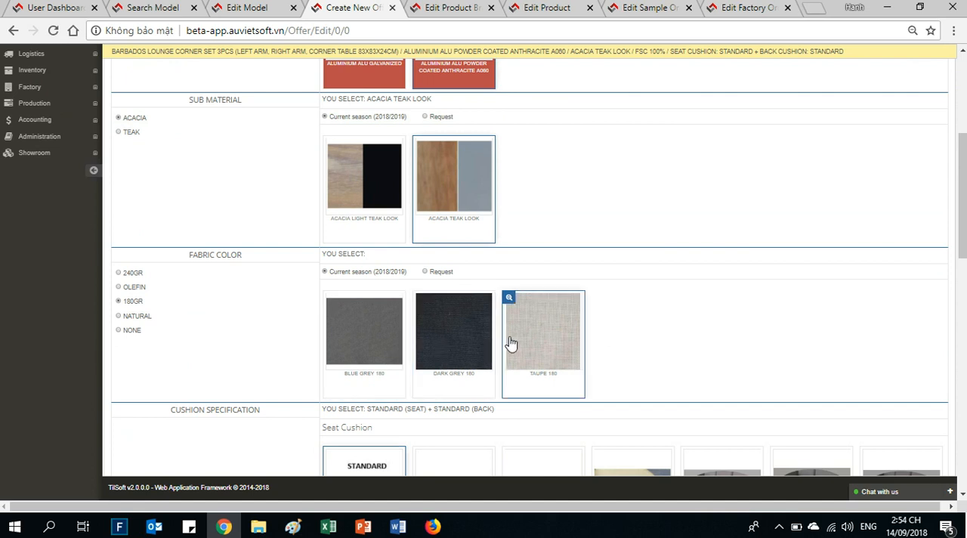
click(546, 340)
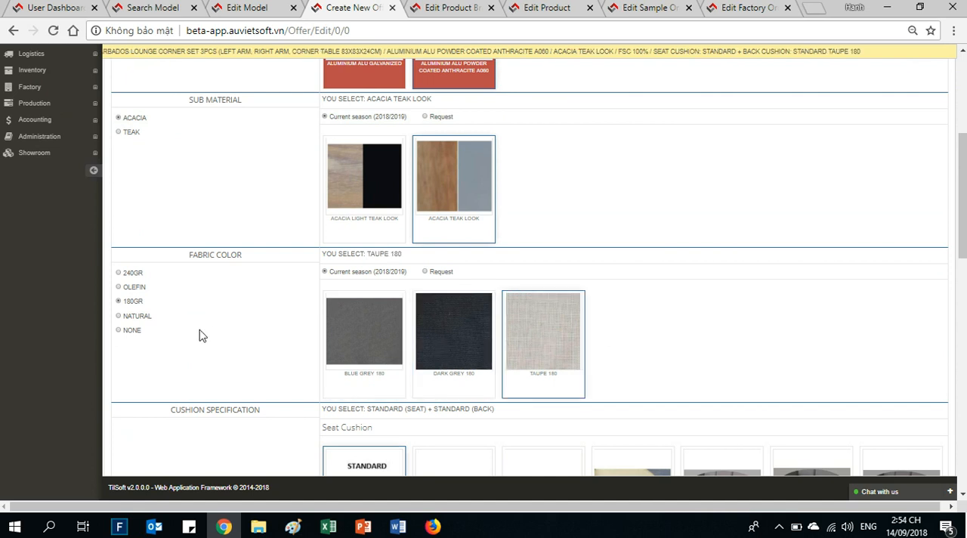
- In the cushion specification, choose 1X Piece for the seat cushion and Flat Piping for the back cushion
scroll(200, 335, down, 2)
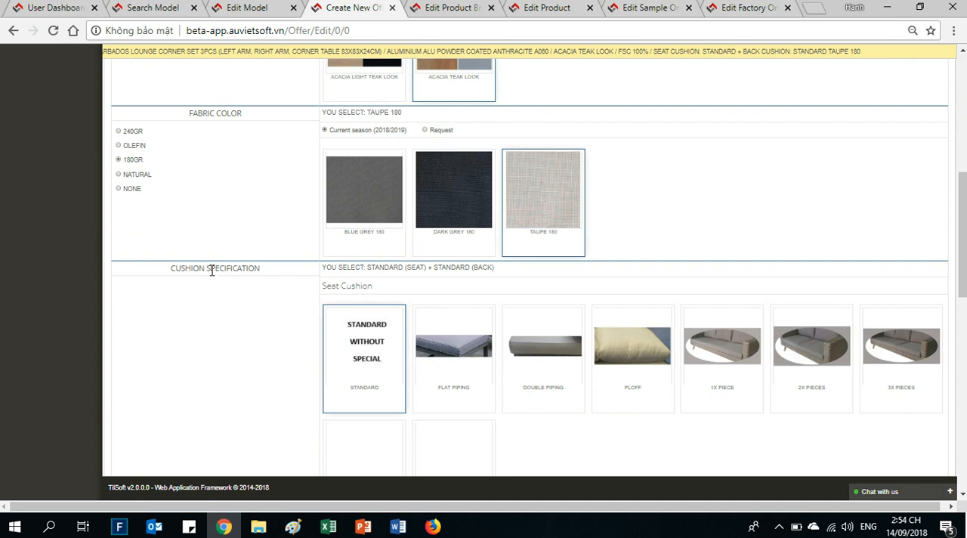
scroll(212, 270, down, 1)
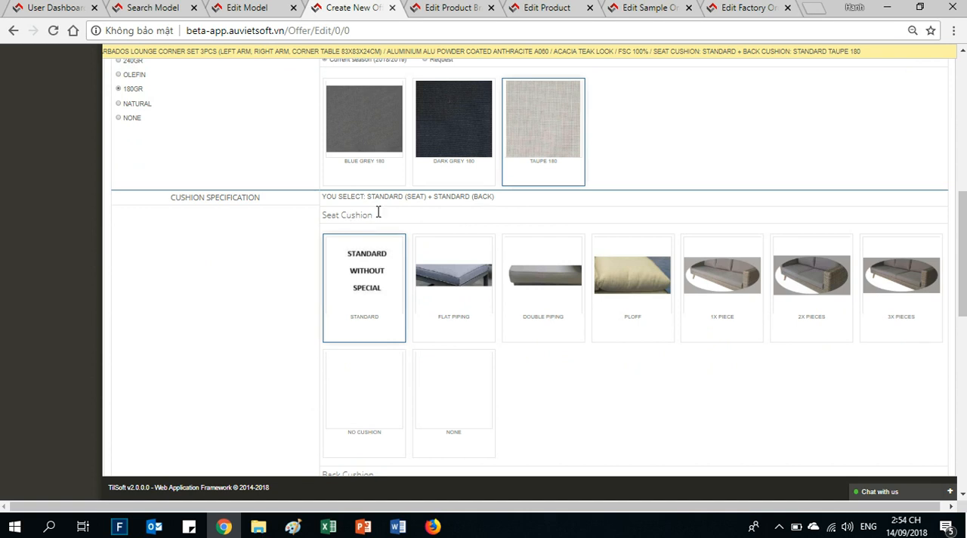
click(730, 300)
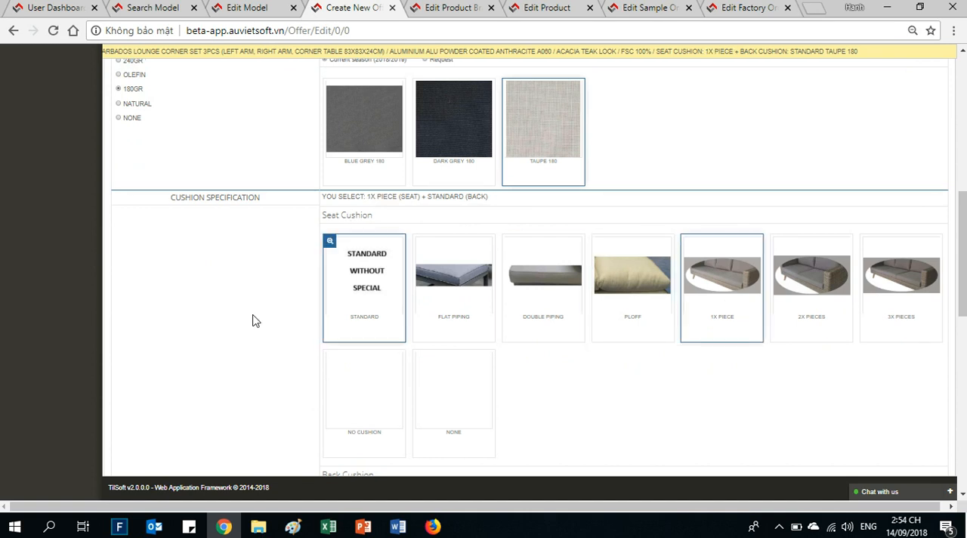
scroll(189, 344, down, 2)
scroll(148, 353, down, 1)
click(460, 333)
- Review the packaging method and pricing, and finish the attribute wizard to add the configured product to the offer
scroll(191, 355, down, 1)
scroll(190, 356, down, 5)
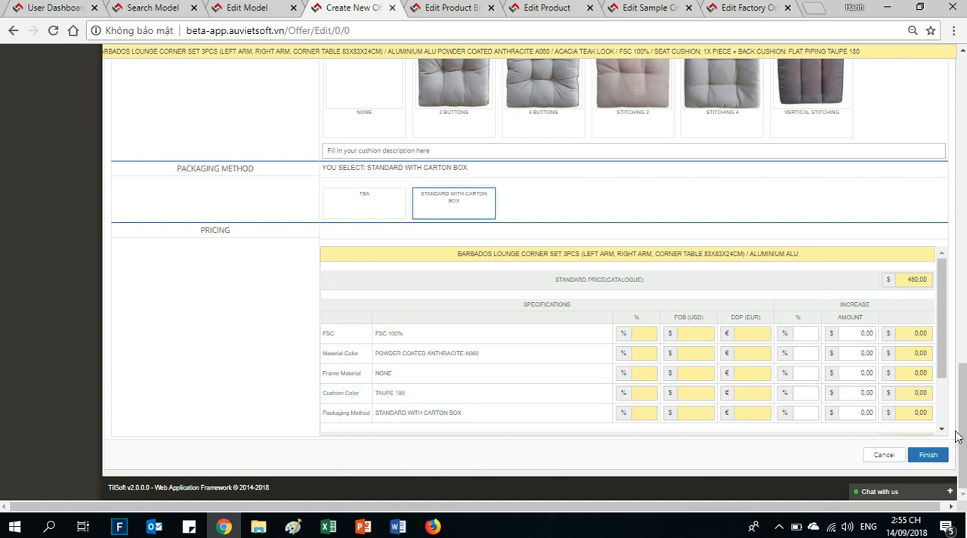
click(929, 454)
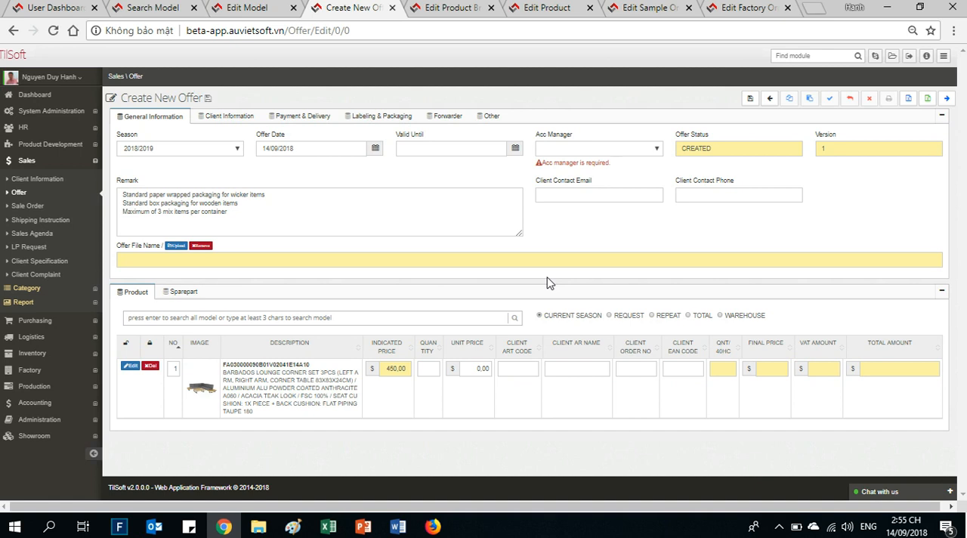
- Examine the article code and the full attribute description of the added product line
double_click(248, 365)
click(278, 376)
drag(309, 365, 243, 365)
click(285, 394)
drag(227, 375, 279, 414)
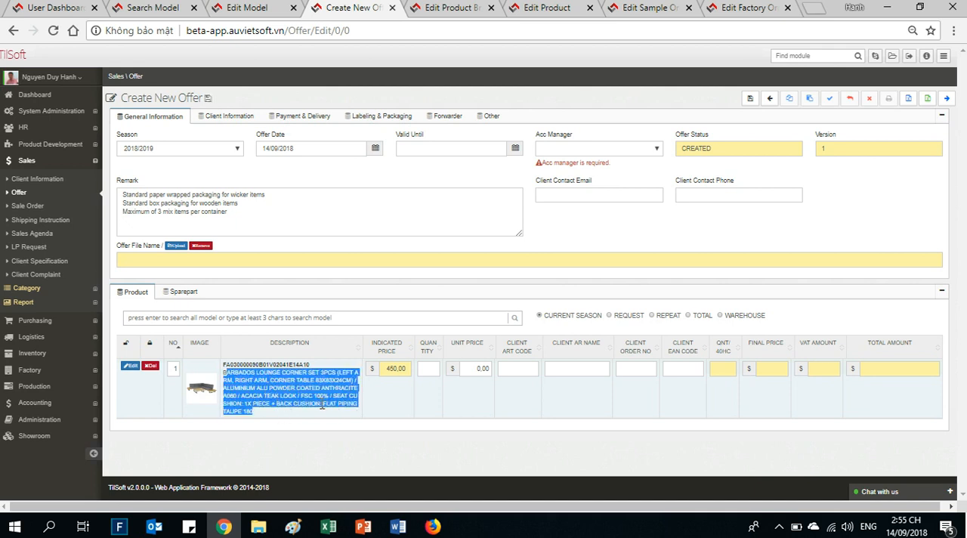
click(281, 412)
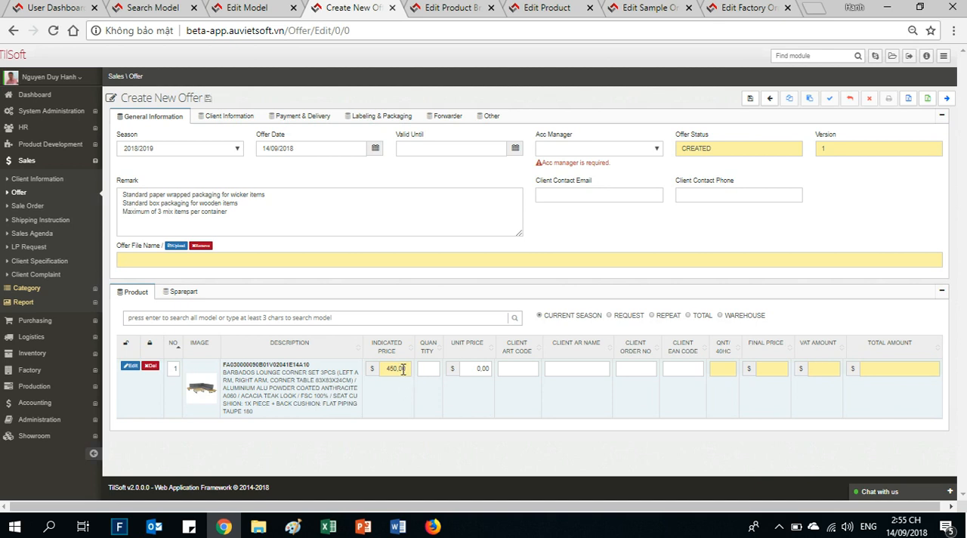
- Set the product line's quantity to 10 and its unit price to 450
click(436, 368)
key(Tab)
text(4)
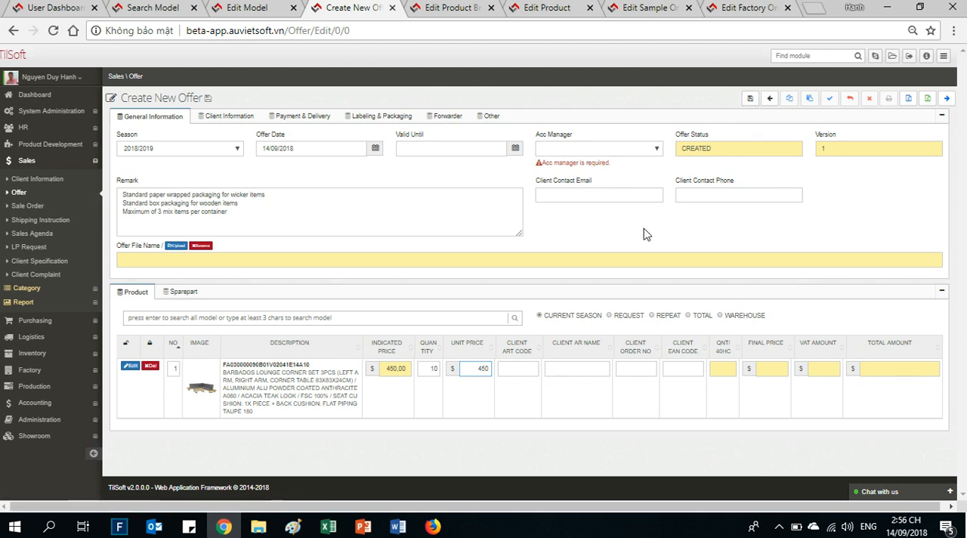
- Return to the model search page and open the Product list under Product Development
click(61, 144)
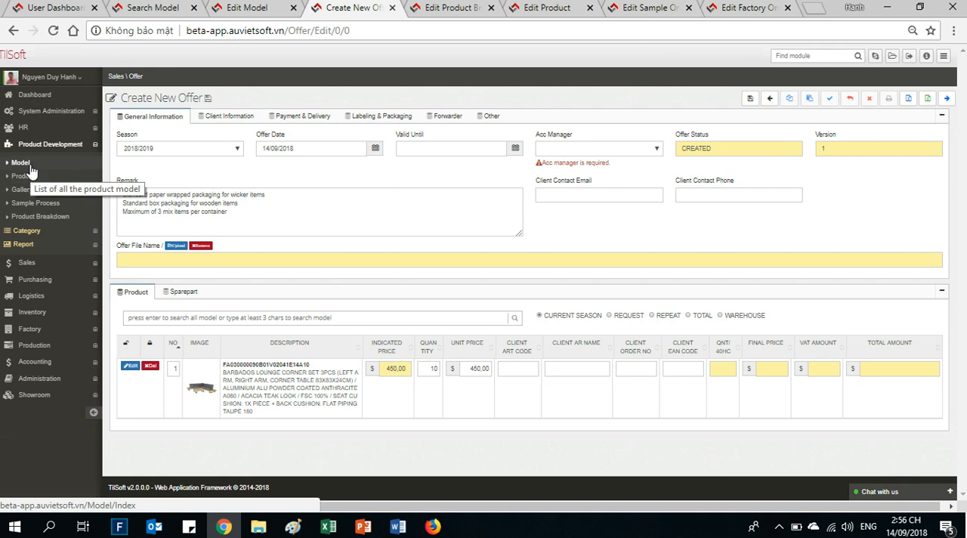
click(246, 10)
click(159, 10)
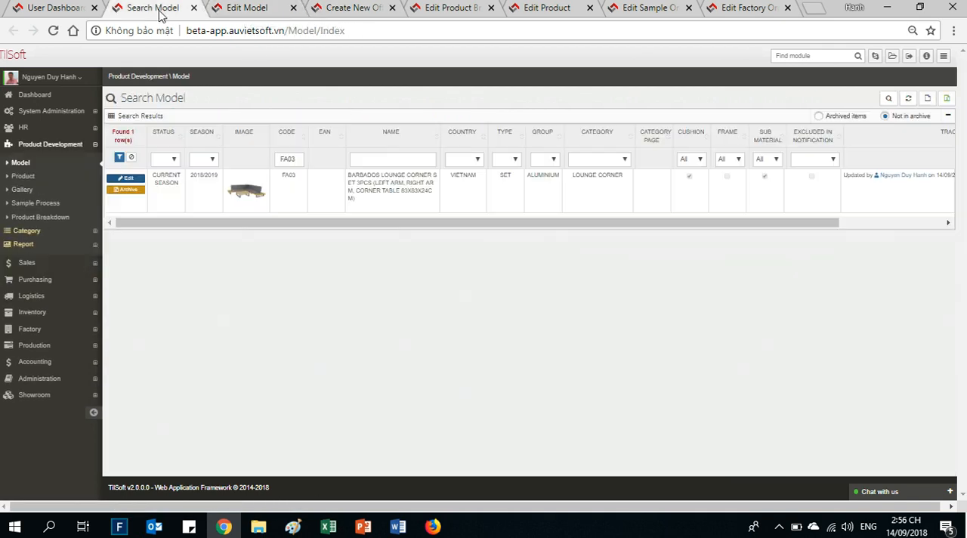
click(22, 179)
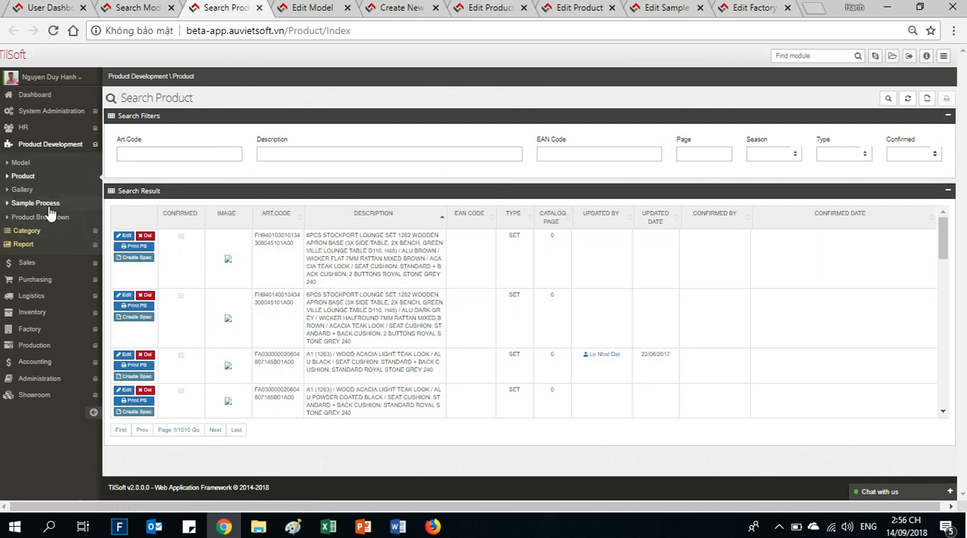
- Browse the Sample Process list and open the TJX Homegoods sample order for editing
click(46, 204)
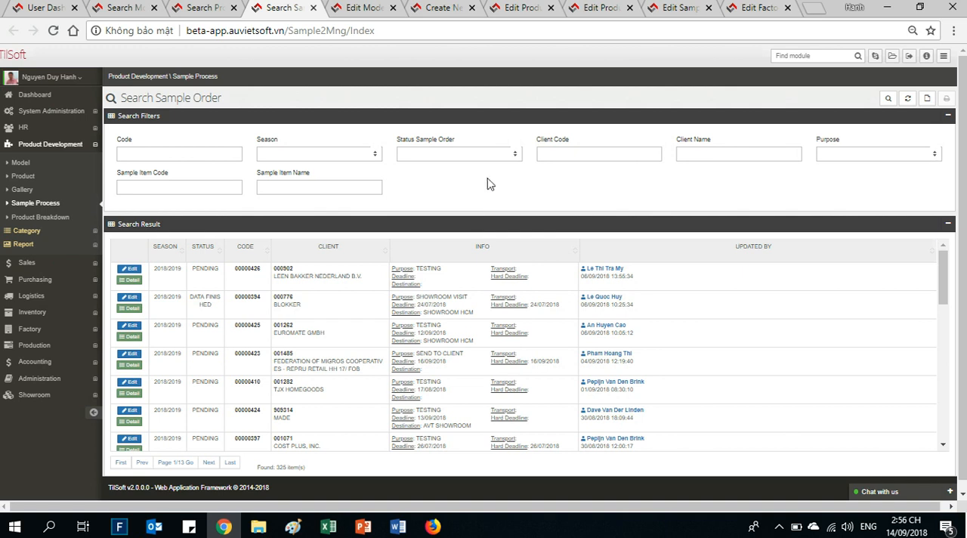
scroll(337, 309, down, 3)
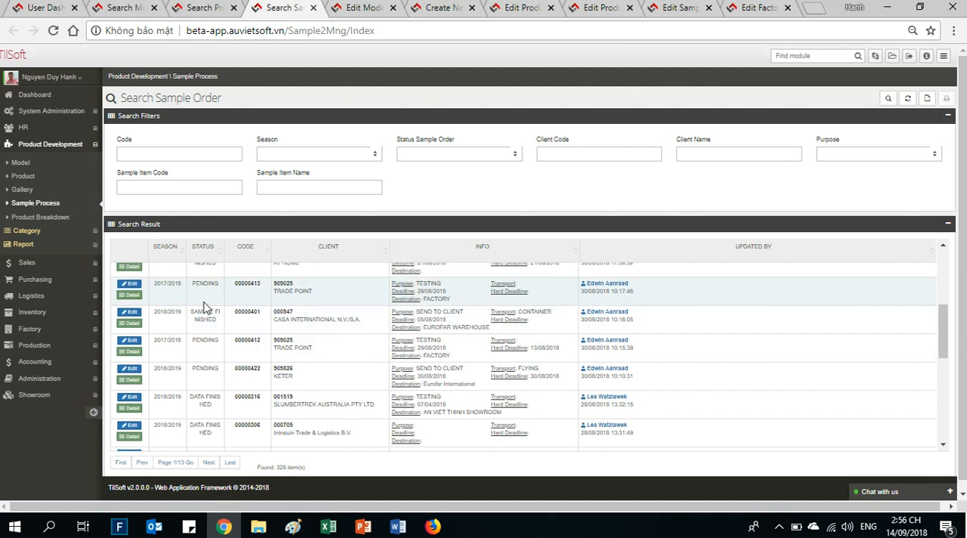
scroll(207, 307, up, 2)
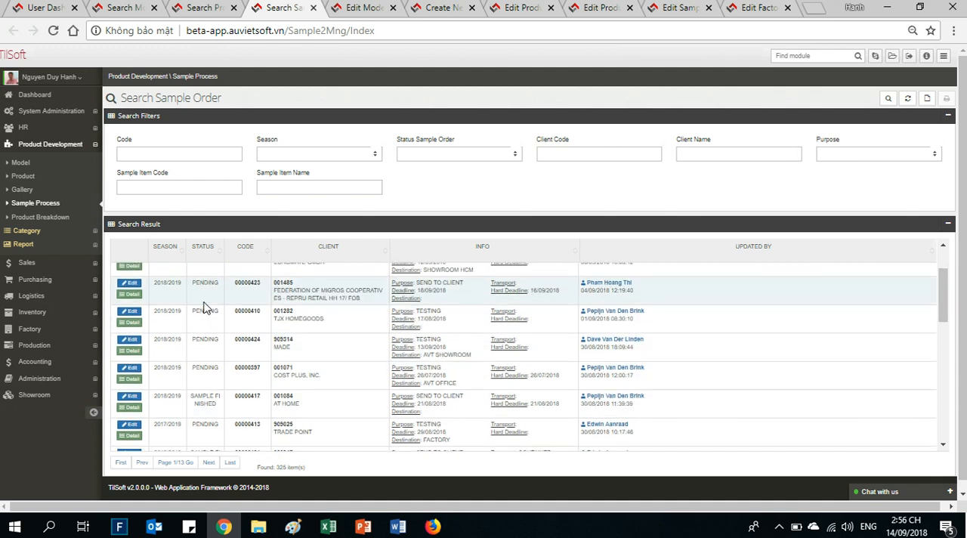
click(129, 311)
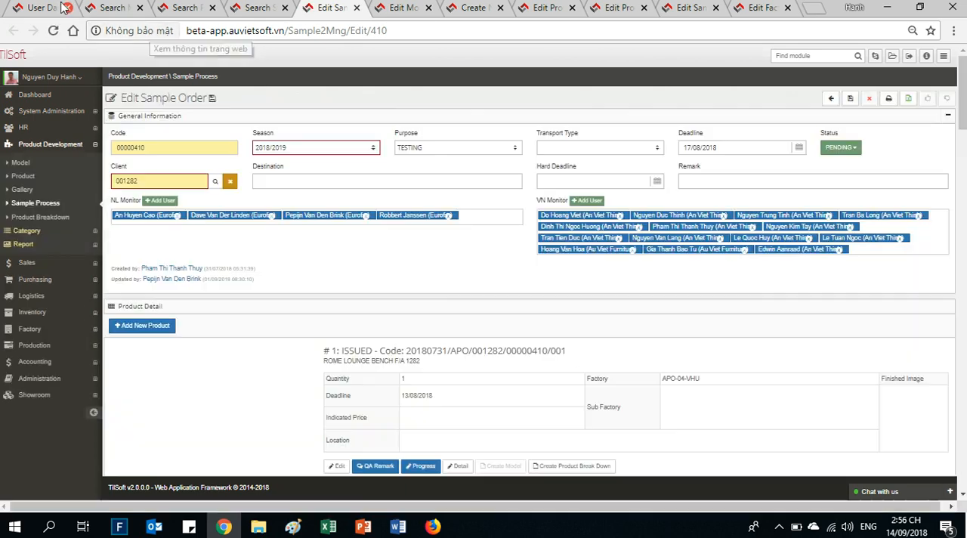
- Return to the User Dashboard, find the Sale Order module by searching for "sale", and browse its offers list
click(45, 8)
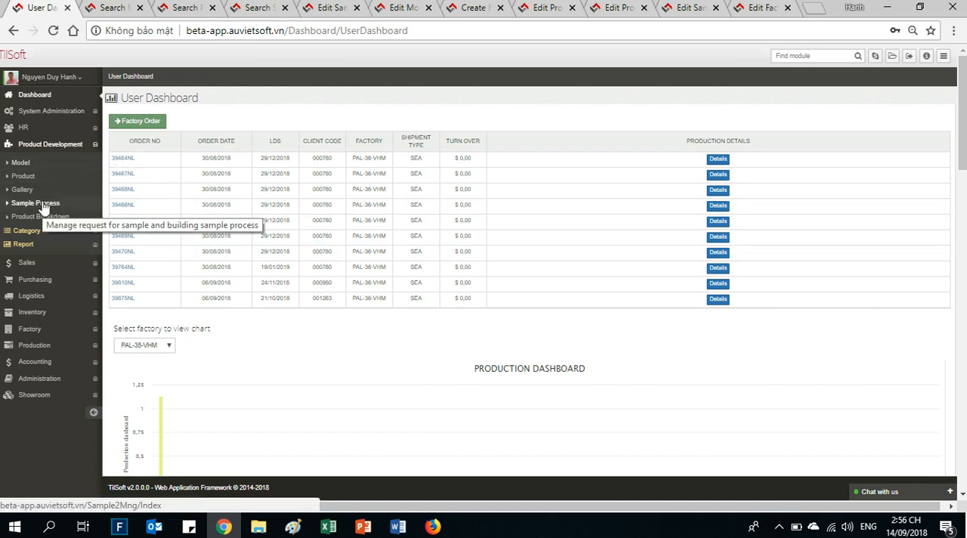
click(47, 150)
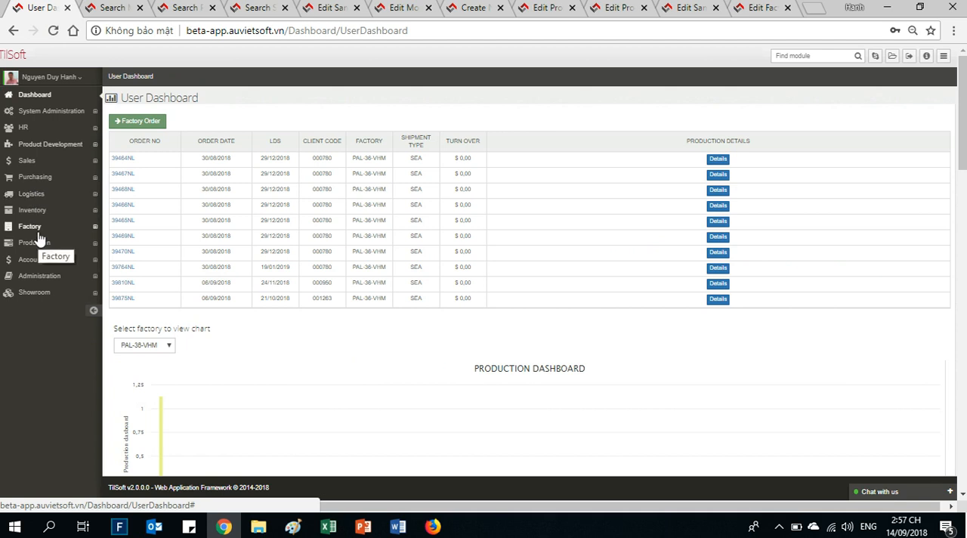
click(791, 56)
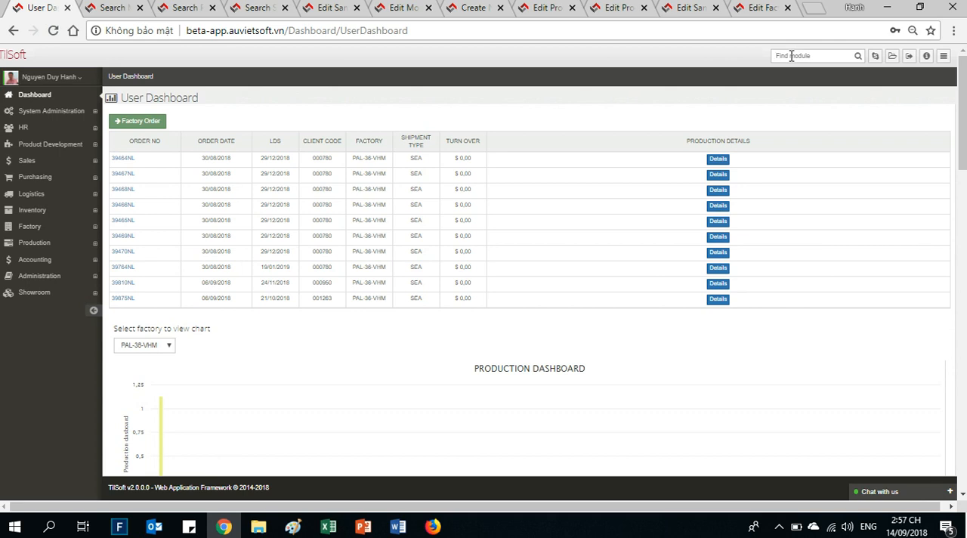
text(sale)
key(BackSpace)
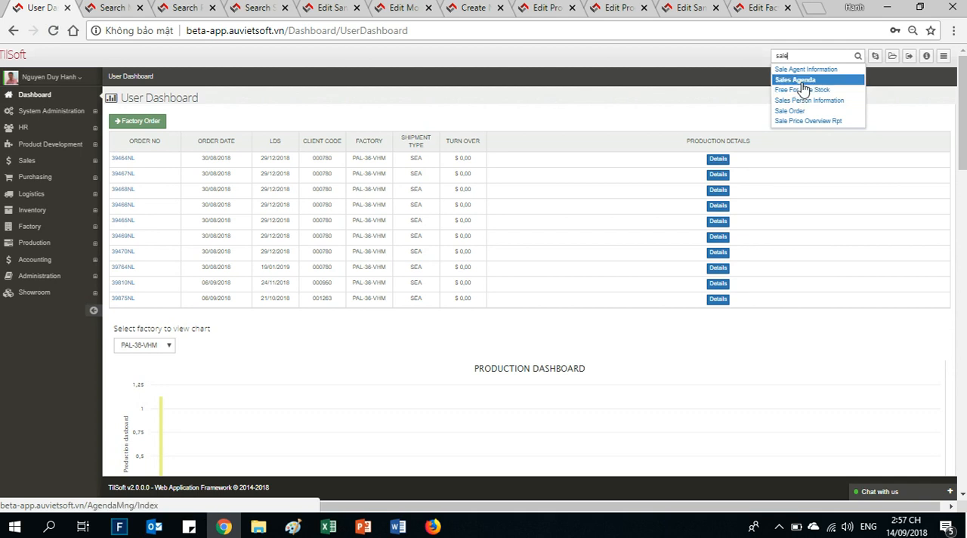
click(797, 113)
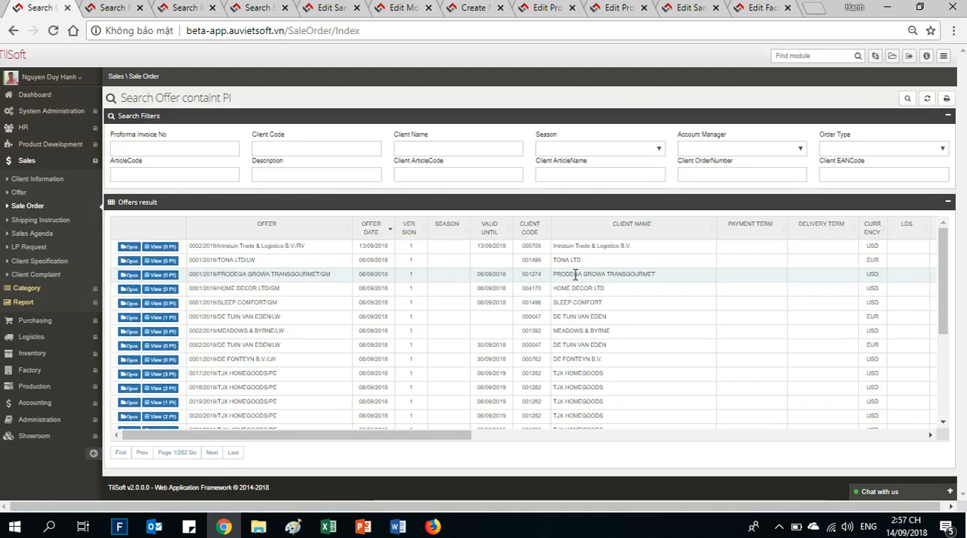
scroll(437, 317, down, 2)
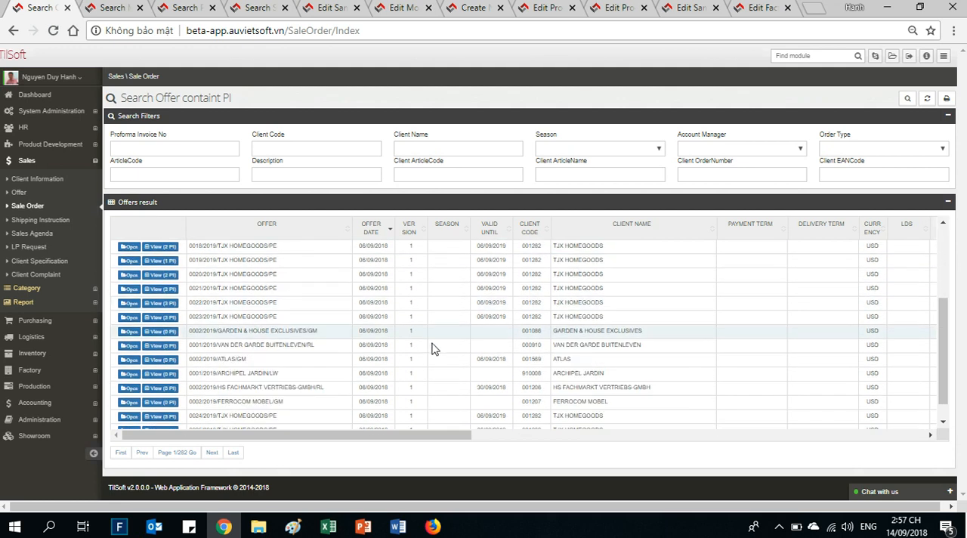
scroll(423, 337, up, 2)
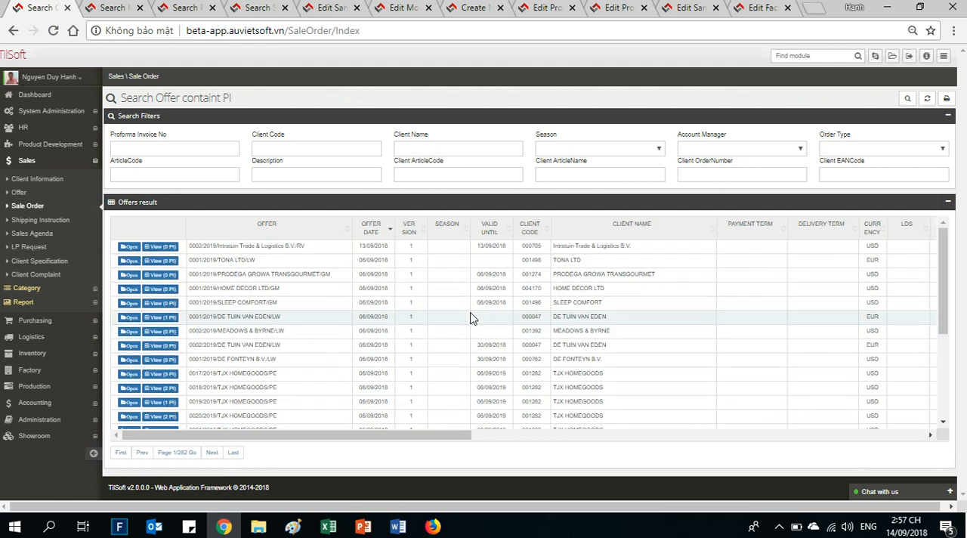